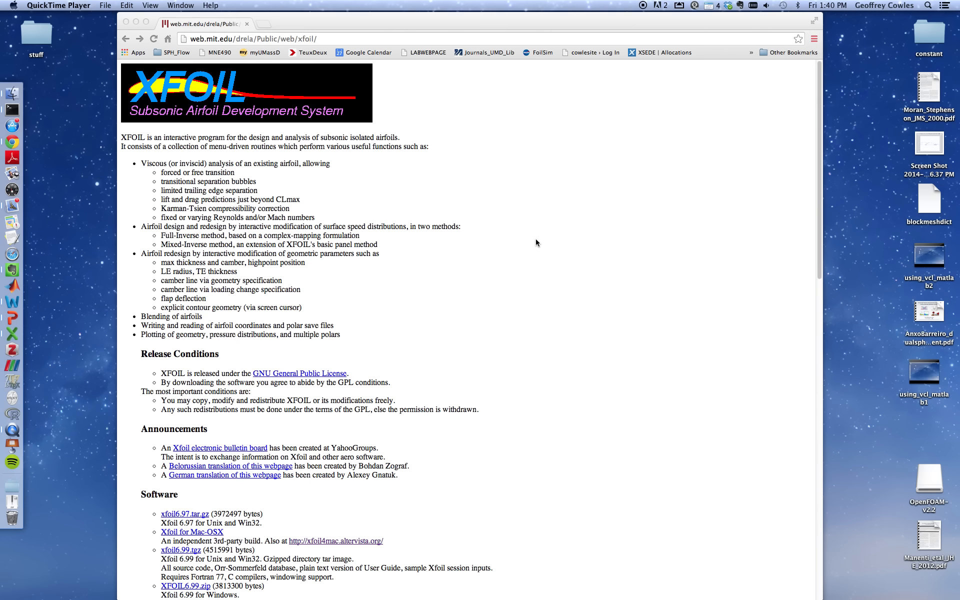
Examine the software downloads on the XFOIL page, including the Mac OS X build link and XFOIL6.99.zip
{"action": "left_click", "coordinate": [816, 187]}
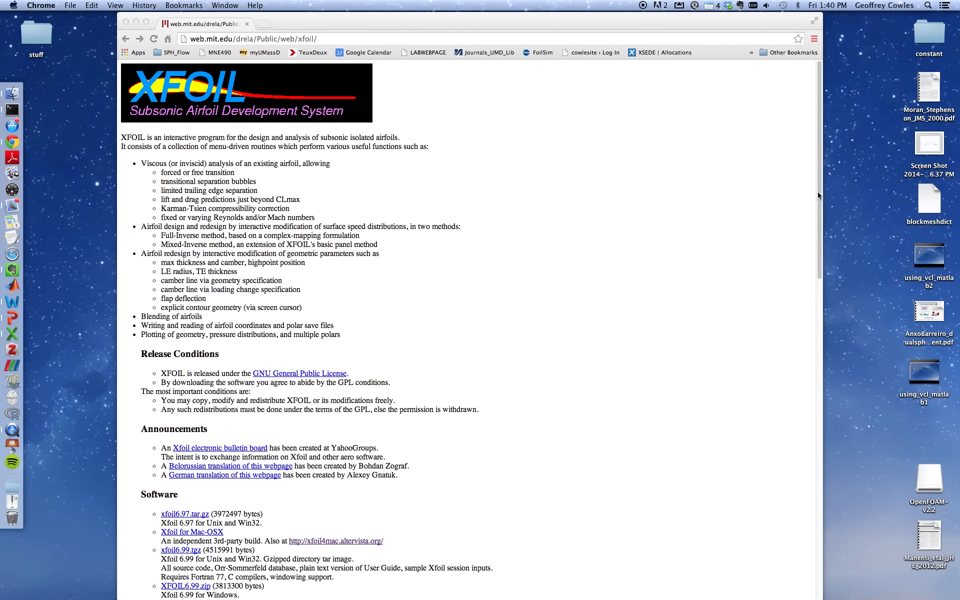
{"action": "left_click_drag", "start_coordinate": [816, 260], "coordinate": [818, 393]}
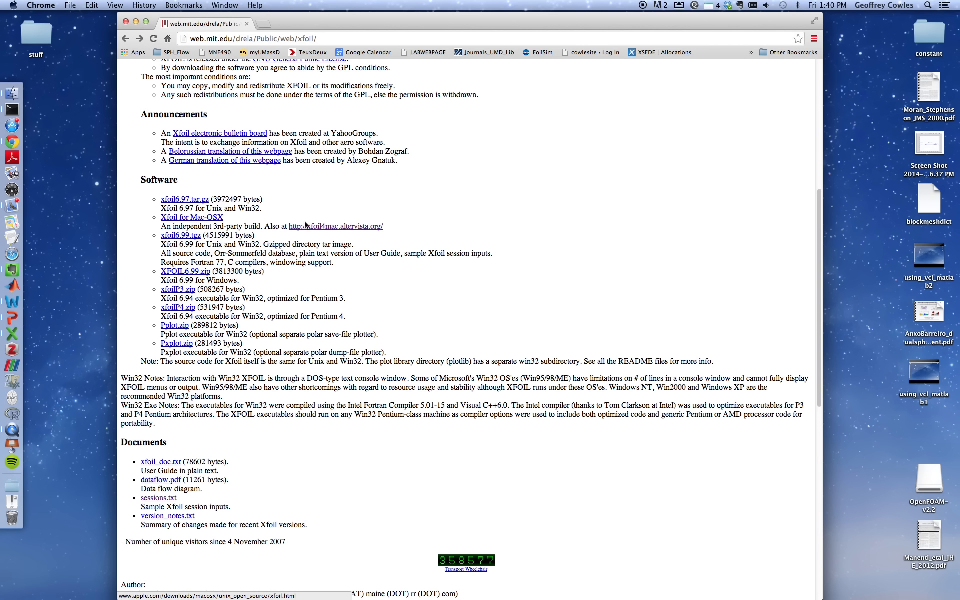
{"action": "left_click_drag", "start_coordinate": [289, 226], "coordinate": [383, 226]}
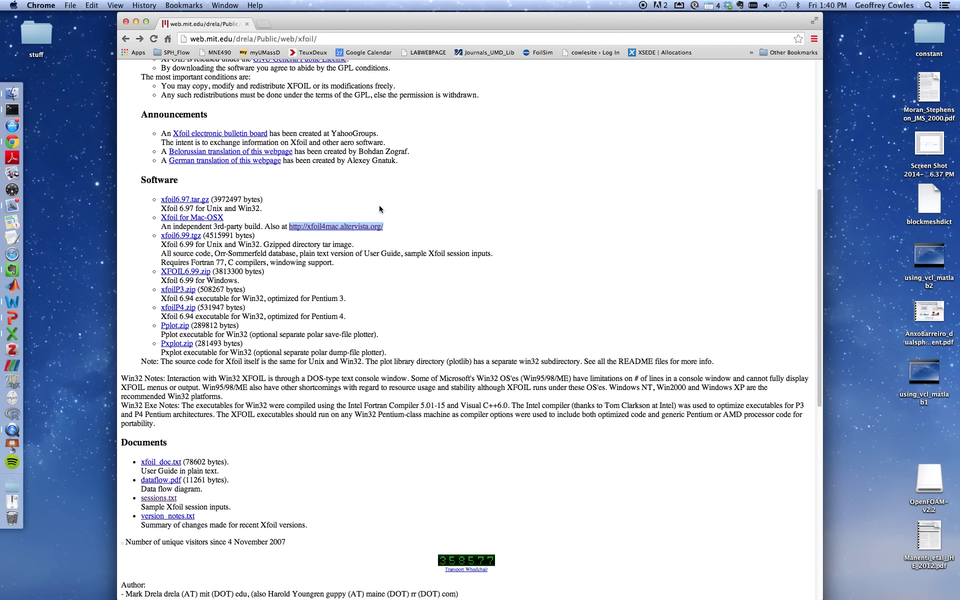
{"action": "left_click", "coordinate": [380, 209]}
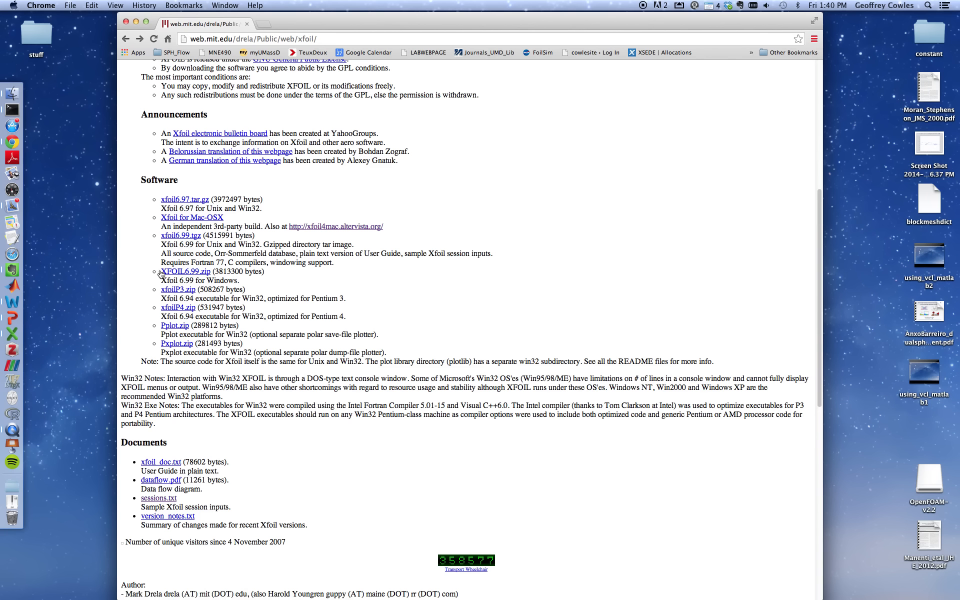
{"action": "left_click_drag", "start_coordinate": [159, 273], "coordinate": [210, 274]}
Search the computer for "xfoil" and launch the Xfoil application
{"action": "left_click", "coordinate": [927, 6]}
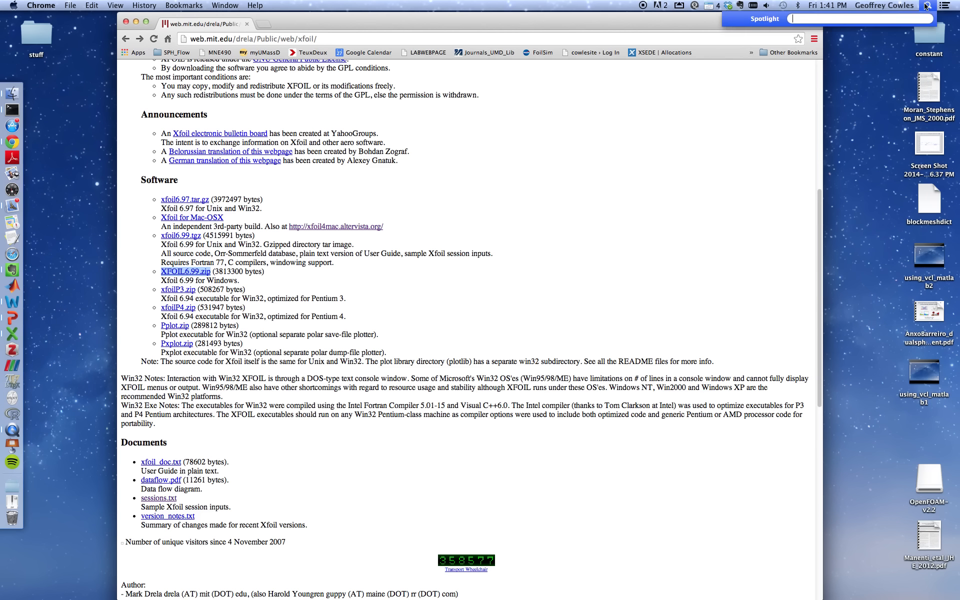
{"action": "type", "text": "xfoil"}
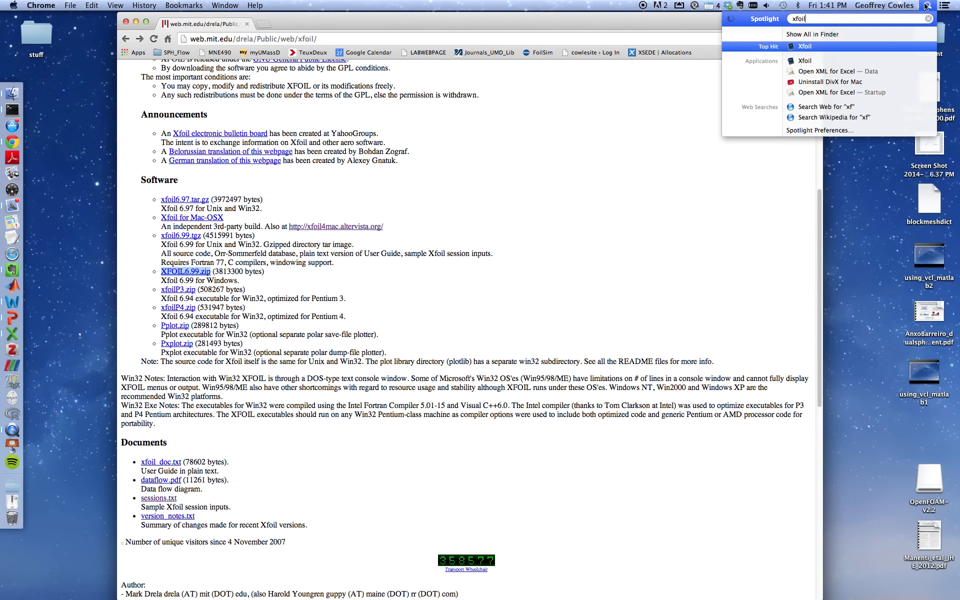
{"action": "left_click", "coordinate": [881, 47]}
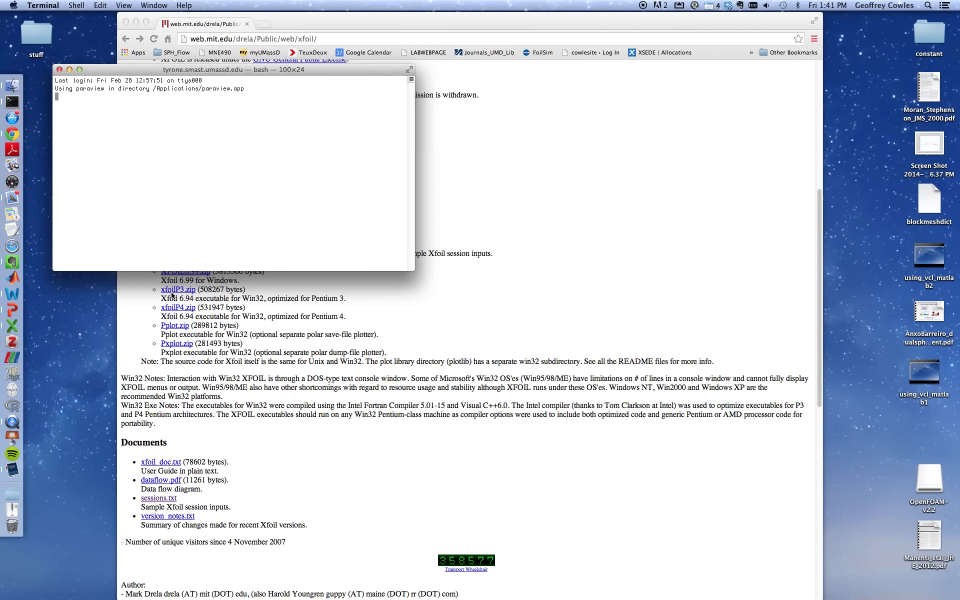
Enlarge the XFOIL terminal window to nearly the full screen height and move it up to the screen's upper edge
{"action": "left_click_drag", "start_coordinate": [168, 75], "coordinate": [167, 109]}
{"action": "left_click_drag", "start_coordinate": [410, 304], "coordinate": [445, 345]}
{"action": "left_click_drag", "start_coordinate": [469, 404], "coordinate": [486, 586]}
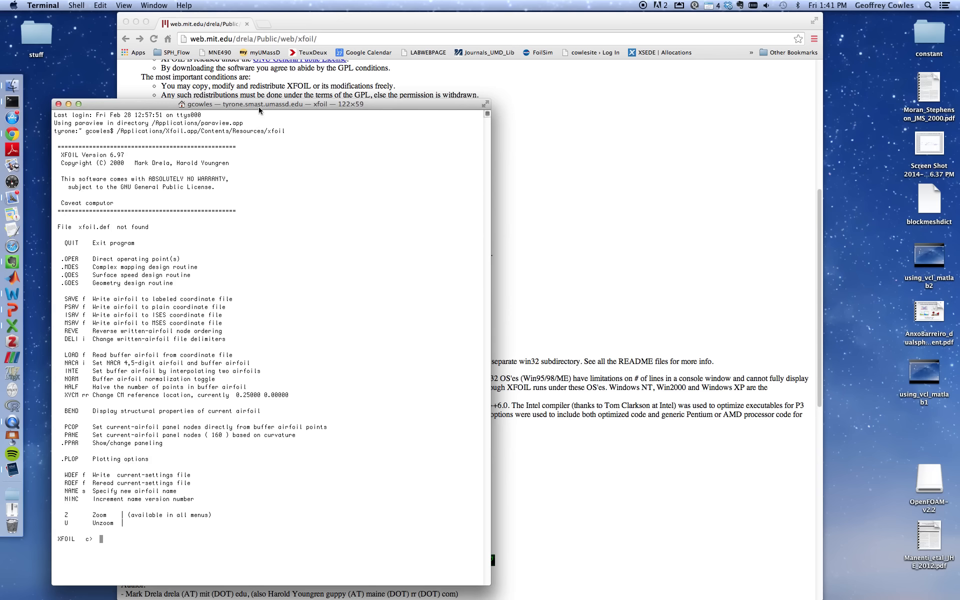
{"action": "left_click_drag", "start_coordinate": [260, 105], "coordinate": [248, 41]}
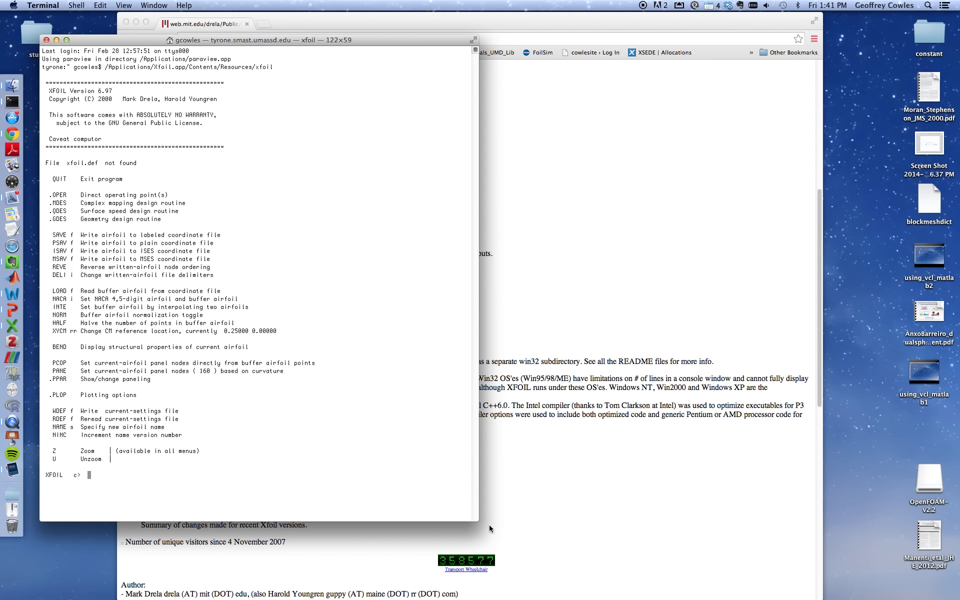
{"action": "left_click_drag", "start_coordinate": [477, 521], "coordinate": [501, 577]}
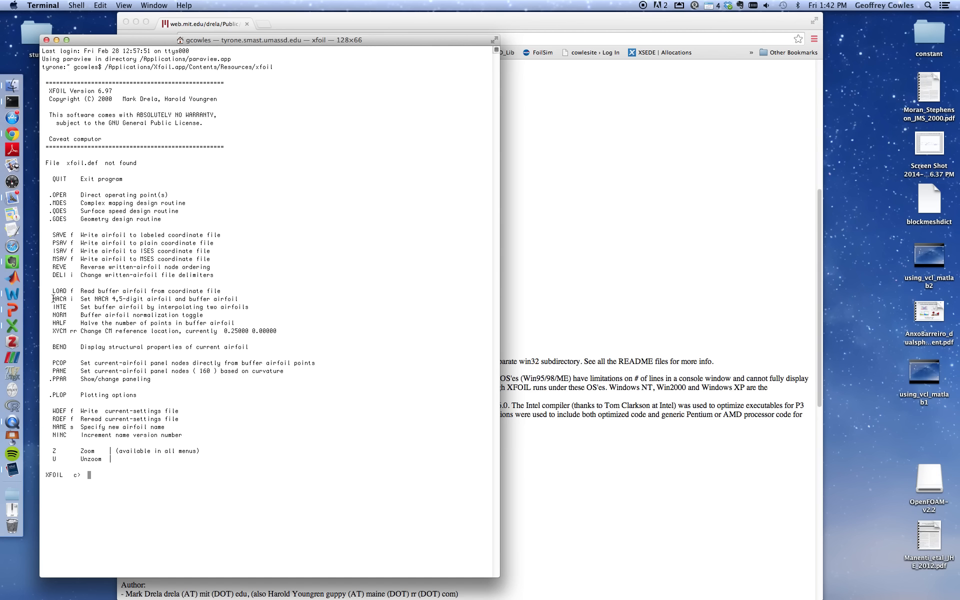
Define the working airfoil with the NACA command and the designation 2412
{"action": "left_click_drag", "start_coordinate": [45, 474], "coordinate": [79, 476]}
{"action": "left_click", "coordinate": [60, 477]}
{"action": "type", "text": "NACA 241"}
{"action": "type", "text": "2"}
{"action": "key", "text": "BackSpace"}
{"action": "key", "text": "BackSpace"}
{"action": "key", "text": "BackSpace"}
{"action": "key", "text": "BackSpace"}
{"action": "key", "text": "Return"}
{"action": "type", "text": "2412"}
{"action": "key", "text": "Return"}
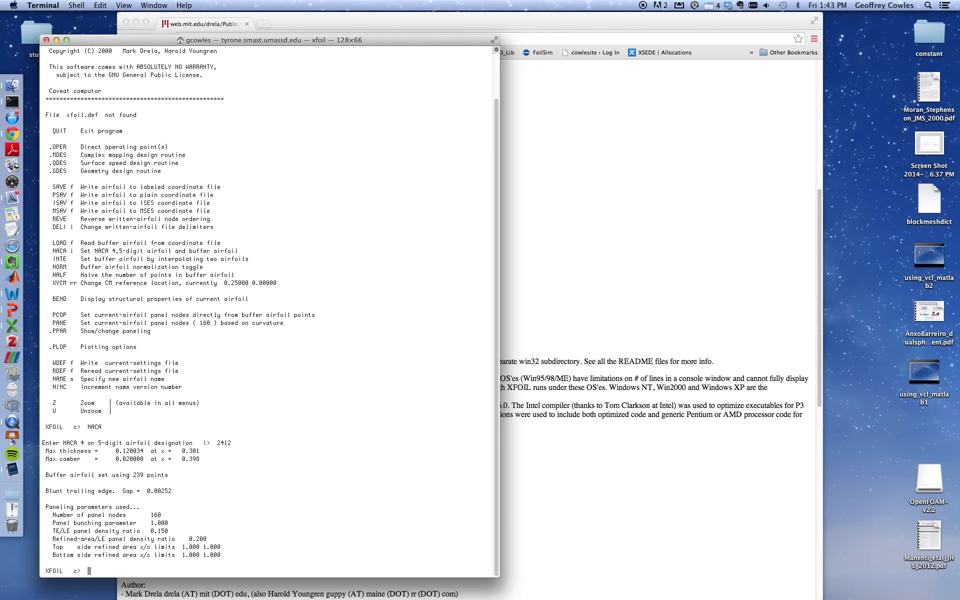
Examine the thickness and camber locations and the paneling parameters reported for the airfoil
{"action": "left_click_drag", "start_coordinate": [119, 451], "coordinate": [200, 459]}
{"action": "left_click_drag", "start_coordinate": [51, 515], "coordinate": [229, 551]}
{"action": "left_click_drag", "start_coordinate": [150, 516], "coordinate": [161, 515]}
Enter the OPER routine for direct operating points and list its available commands
{"action": "type", "text": "OPER"}
{"action": "key", "text": "Return"}
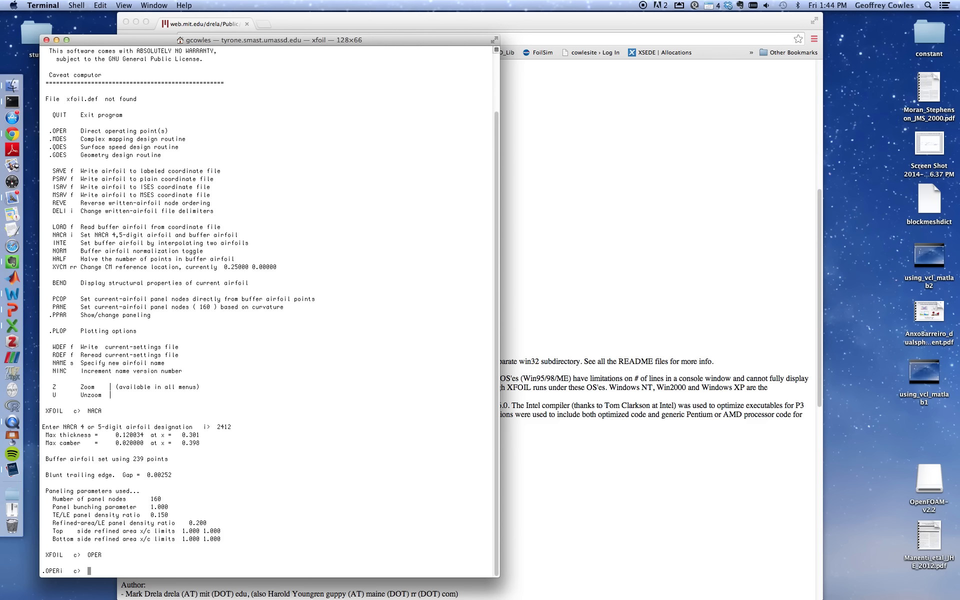
{"action": "key", "text": "Return"}
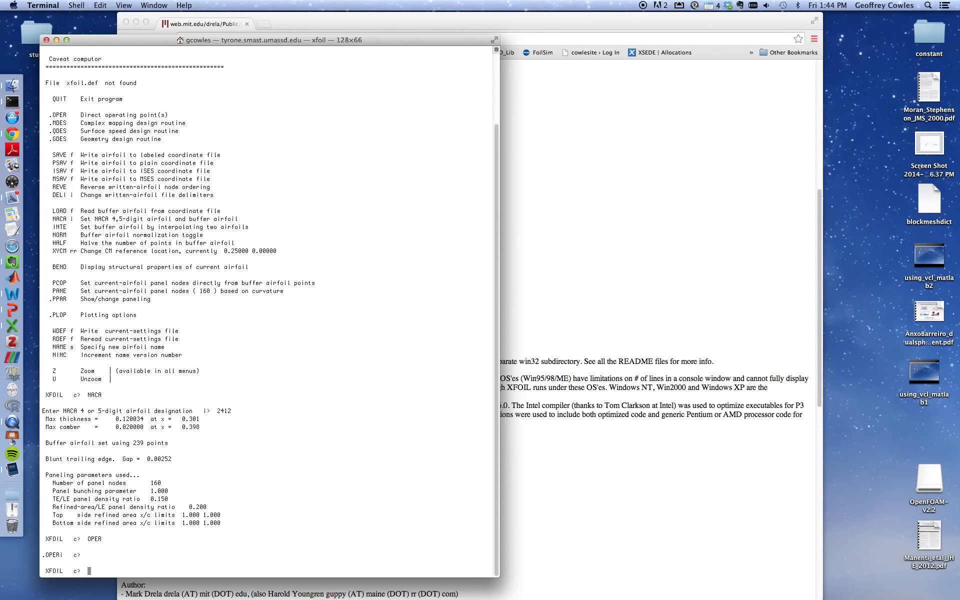
{"action": "type", "text": "OPER"}
{"action": "key", "text": "Return"}
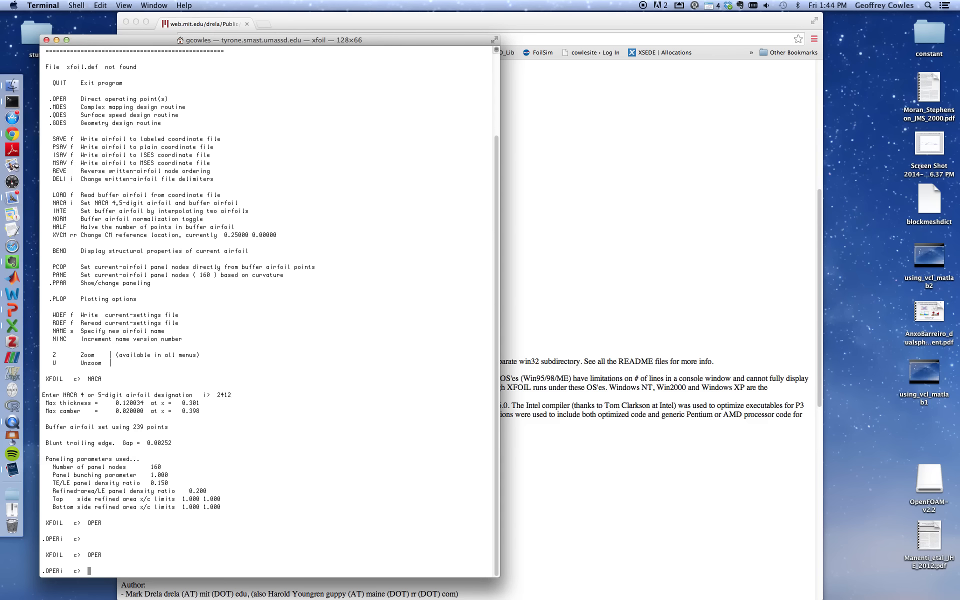
{"action": "type", "text": "?"}
{"action": "key", "text": "Return"}
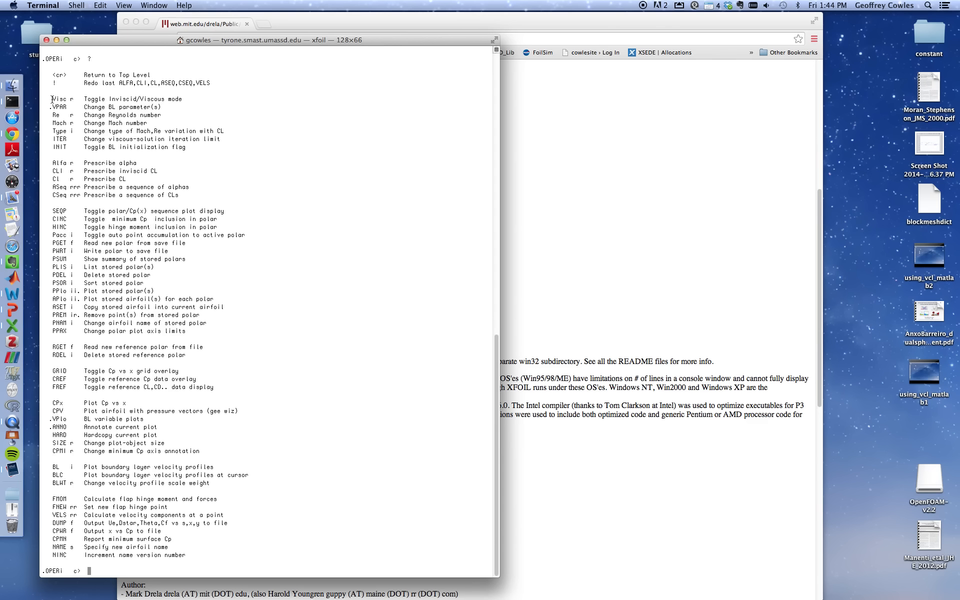
Switch the analysis to viscous mode with a Reynolds number of 5e6
{"action": "left_click_drag", "start_coordinate": [52, 99], "coordinate": [77, 98]}
{"action": "type", "text": "Visc 5e6"}
{"action": "key", "text": "Return"}
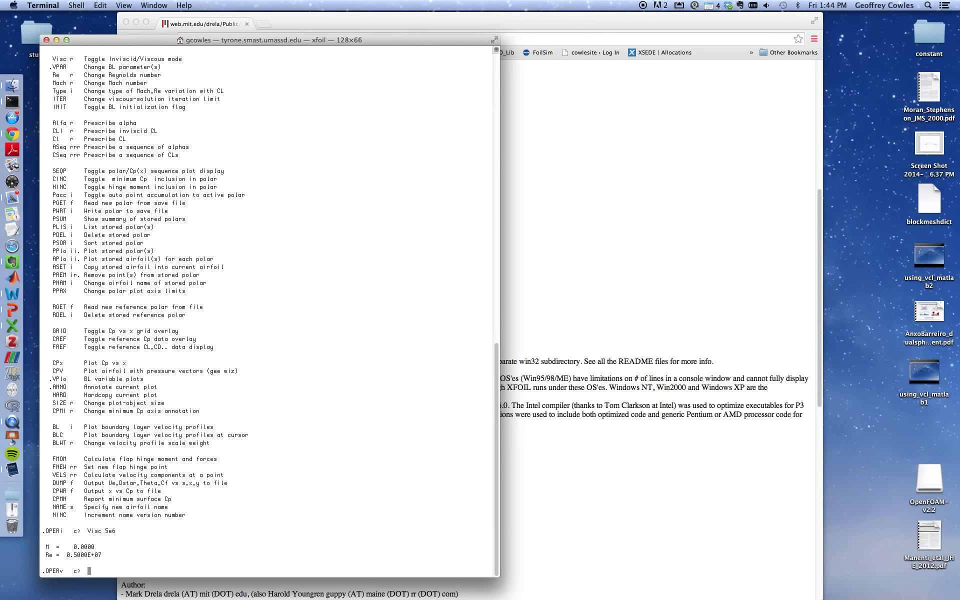
Set the viscous-solution iteration limit to 100 with the ITER command
{"action": "double_click", "coordinate": [88, 98]}
{"action": "left_click_drag", "start_coordinate": [132, 102], "coordinate": [224, 101]}
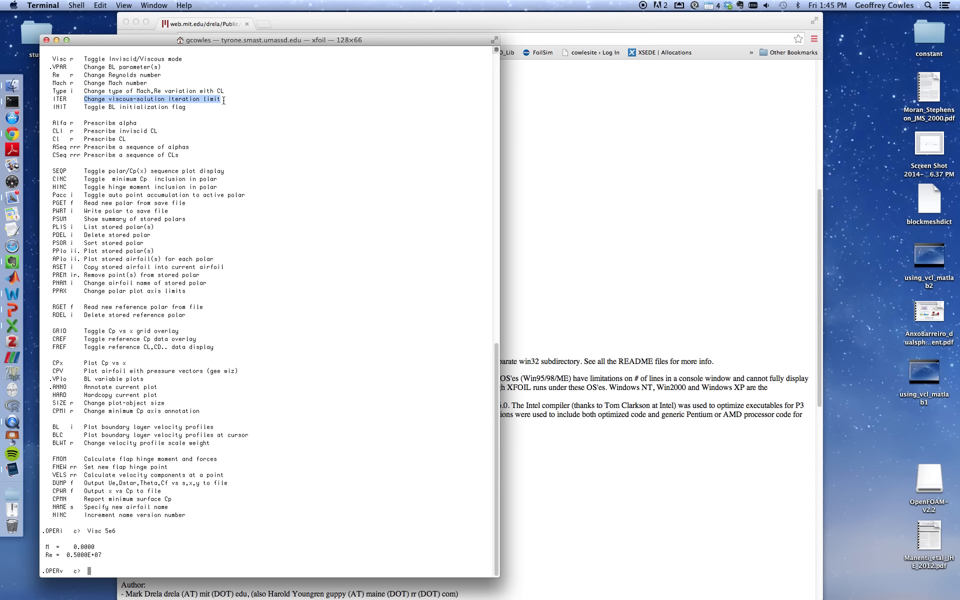
{"action": "left_click", "coordinate": [71, 103]}
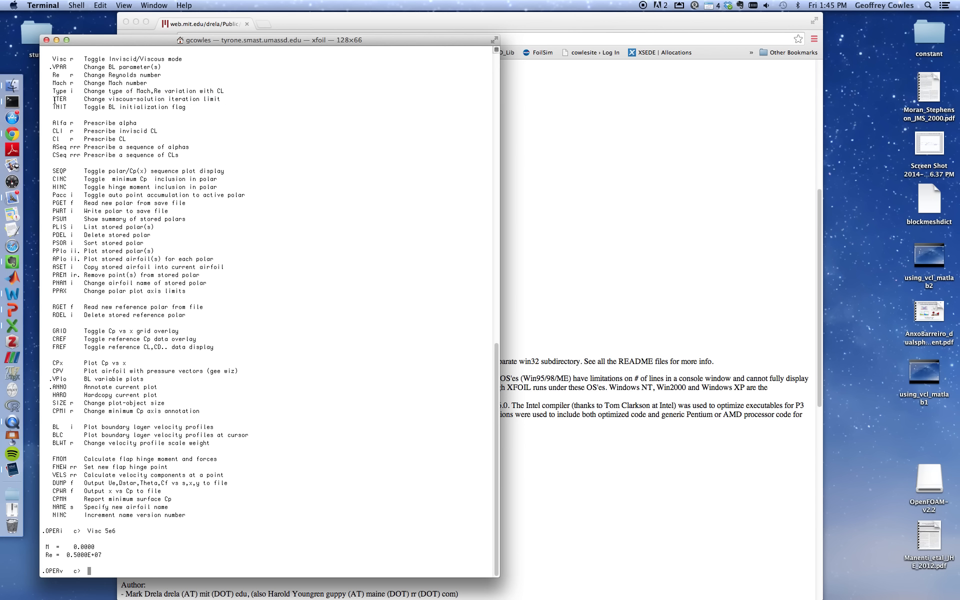
{"action": "left_click_drag", "start_coordinate": [54, 100], "coordinate": [66, 101]}
{"action": "left_click", "coordinate": [279, 565]}
{"action": "type", "text": "ITER 100"}
{"action": "key", "text": "Return"}
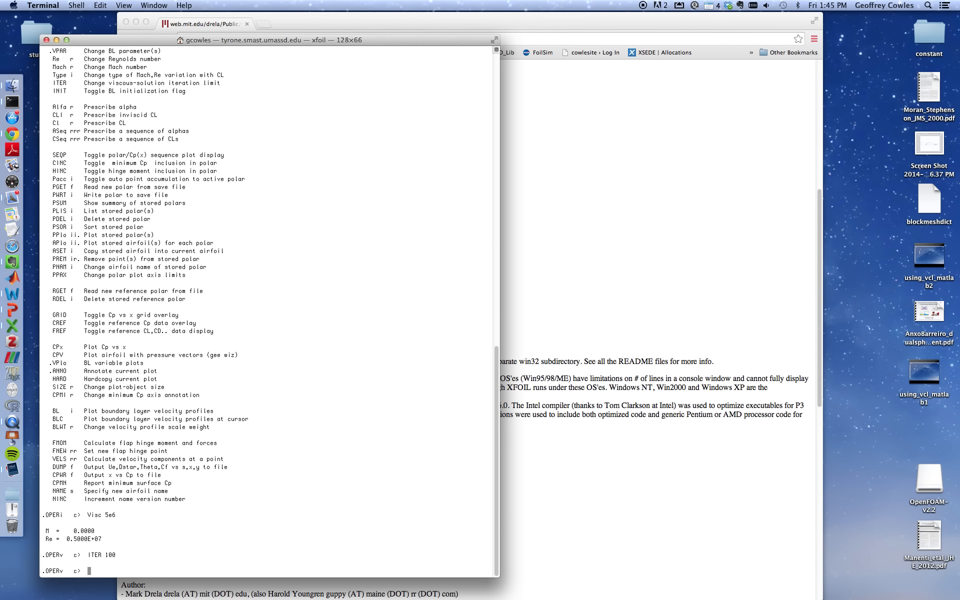
Compute the airfoil solution at an angle of attack of 3 degrees and move the plot window off the terminal
{"action": "type", "text": "Alfa 3"}
{"action": "key", "text": "Return"}
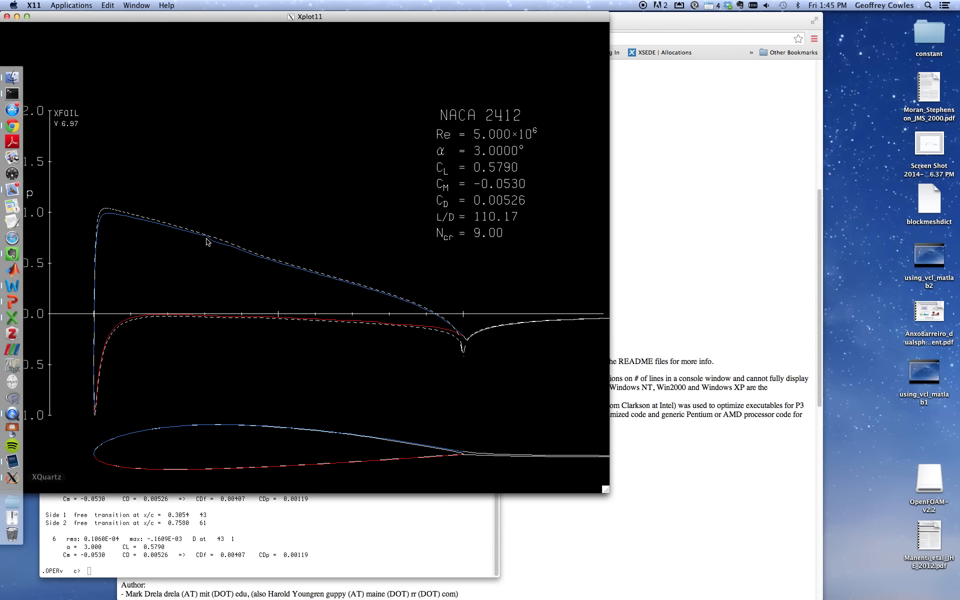
{"action": "left_click_drag", "start_coordinate": [207, 17], "coordinate": [285, 18]}
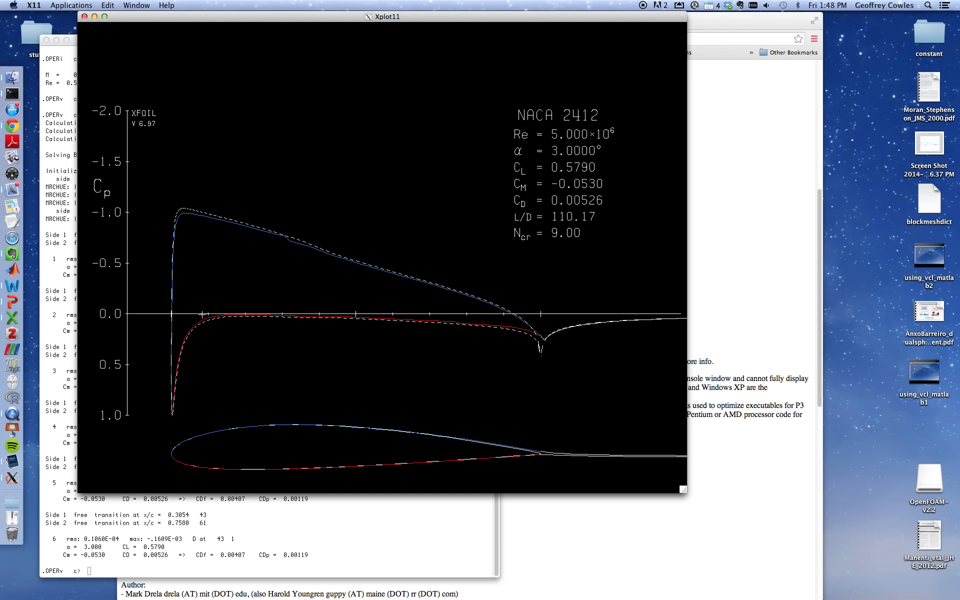
{"action": "left_click_drag", "start_coordinate": [276, 19], "coordinate": [388, 22]}
Arrange the narrowed terminal and the plot window side by side, and compute the solution at an angle of attack of -2 degrees
{"action": "left_click", "coordinate": [141, 216]}
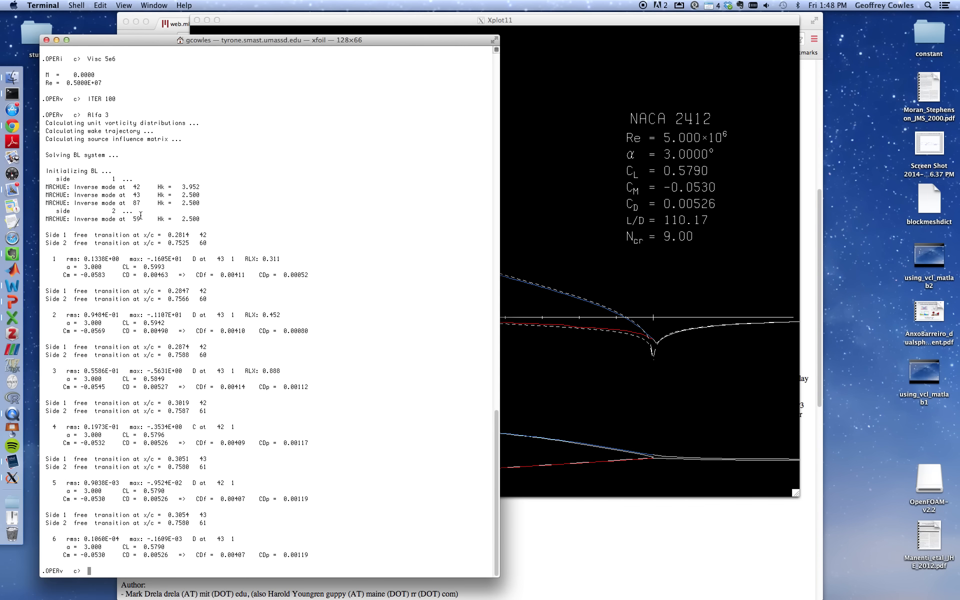
{"action": "type", "text": "Alfa"}
{"action": "left_click_drag", "start_coordinate": [497, 575], "coordinate": [344, 568]}
{"action": "left_click", "coordinate": [416, 29]}
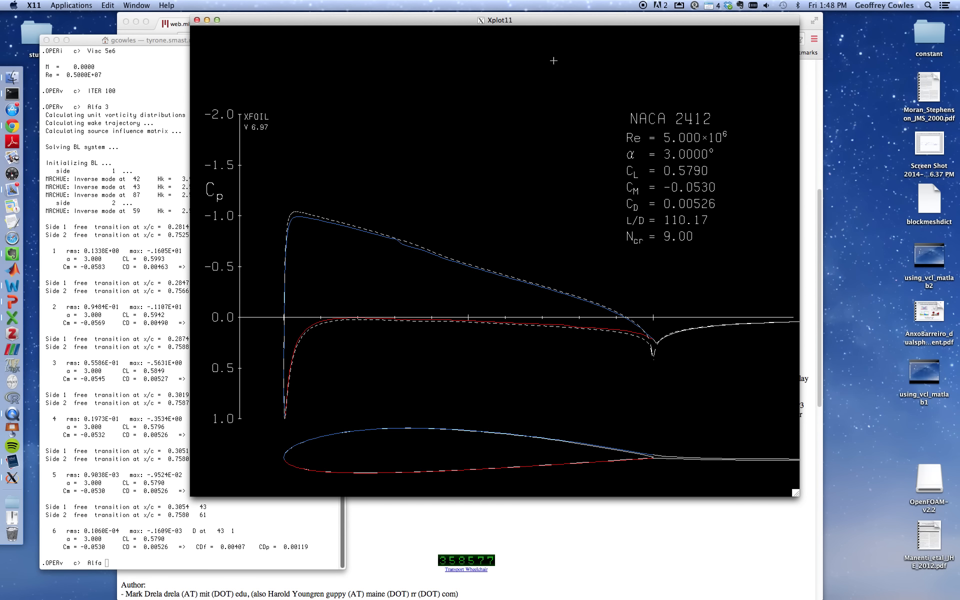
{"action": "left_click_drag", "start_coordinate": [451, 23], "coordinate": [589, 50]}
{"action": "left_click", "coordinate": [230, 235]}
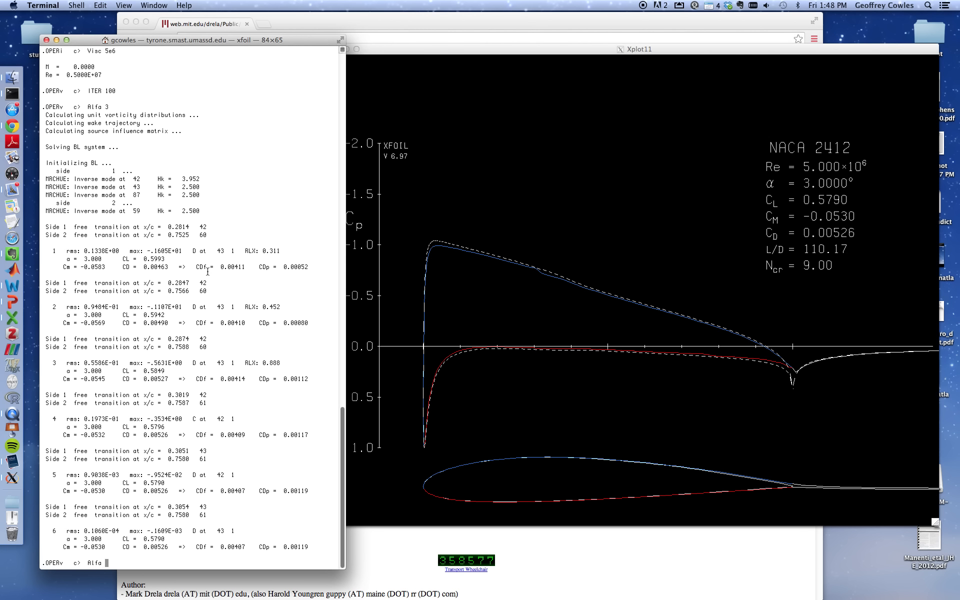
{"action": "type", "text": "-2"}
{"action": "key", "text": "Return"}
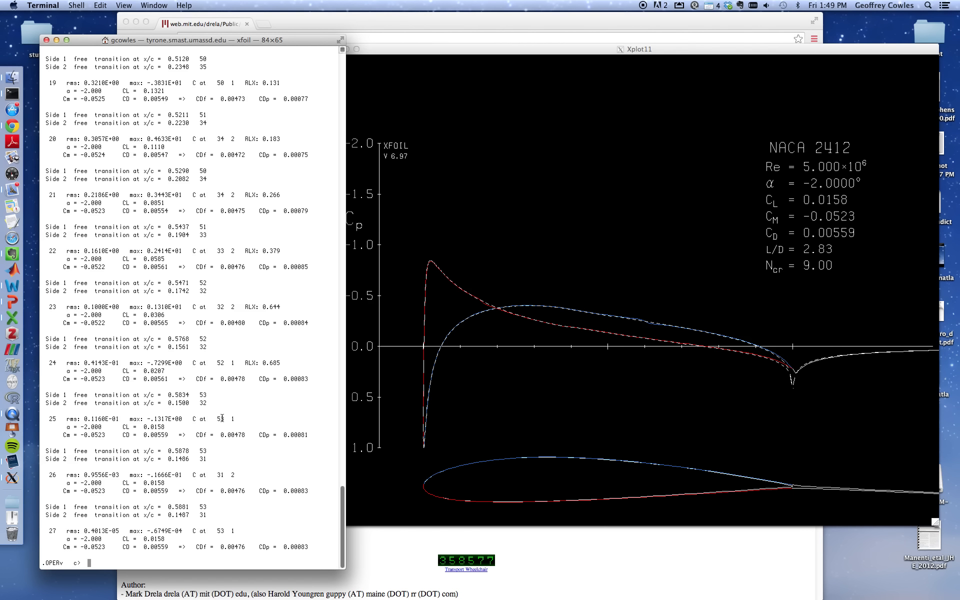
Compute the solution at an angle of attack of 6 degrees, running the same command a second time
{"action": "type", "text": "Alfa 6"}
{"action": "key", "text": "Return"}
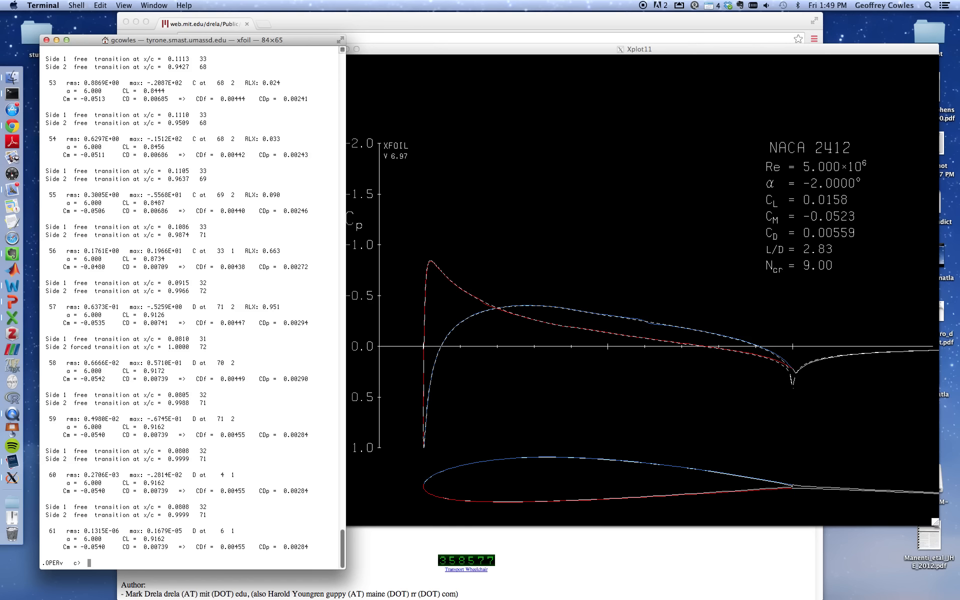
{"action": "type", "text": "Alfa 6"}
{"action": "key", "text": "Return"}
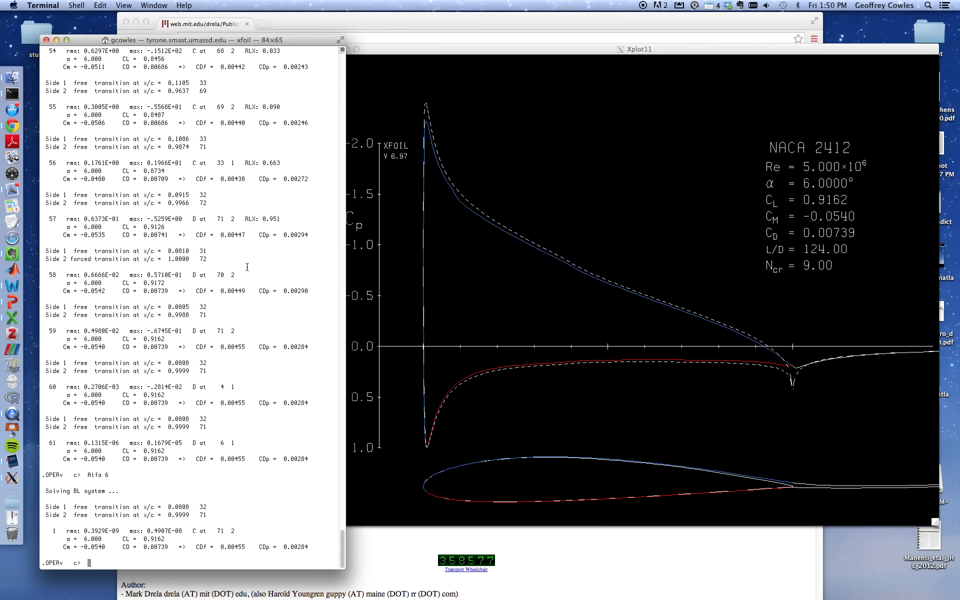
Compute the airfoil solutions at angles of attack of 10, 15 and 20 degrees in turn
{"action": "type", "text": "Alfa 10"}
{"action": "key", "text": "Return"}
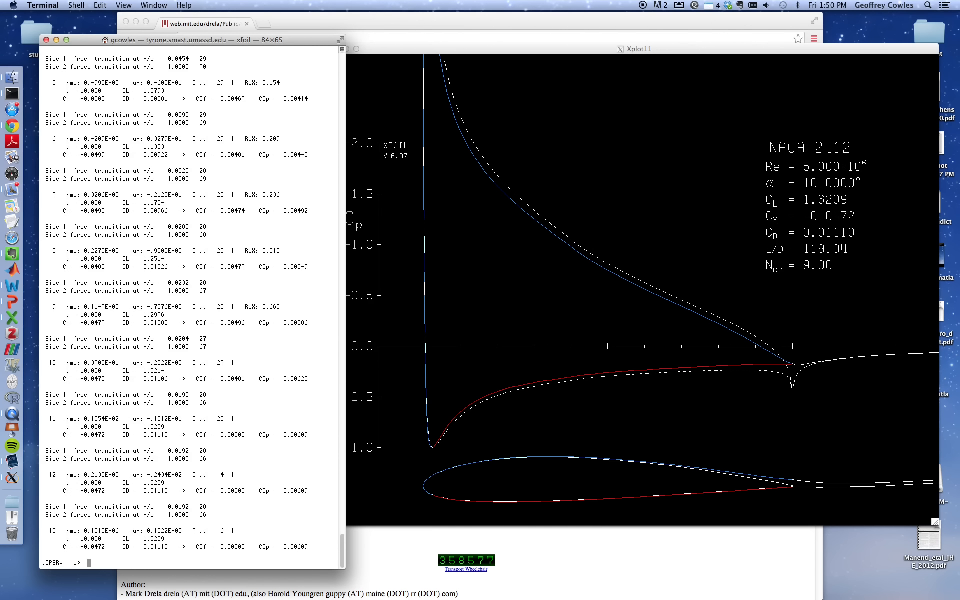
{"action": "type", "text": "Alfa 15"}
{"action": "key", "text": "Return"}
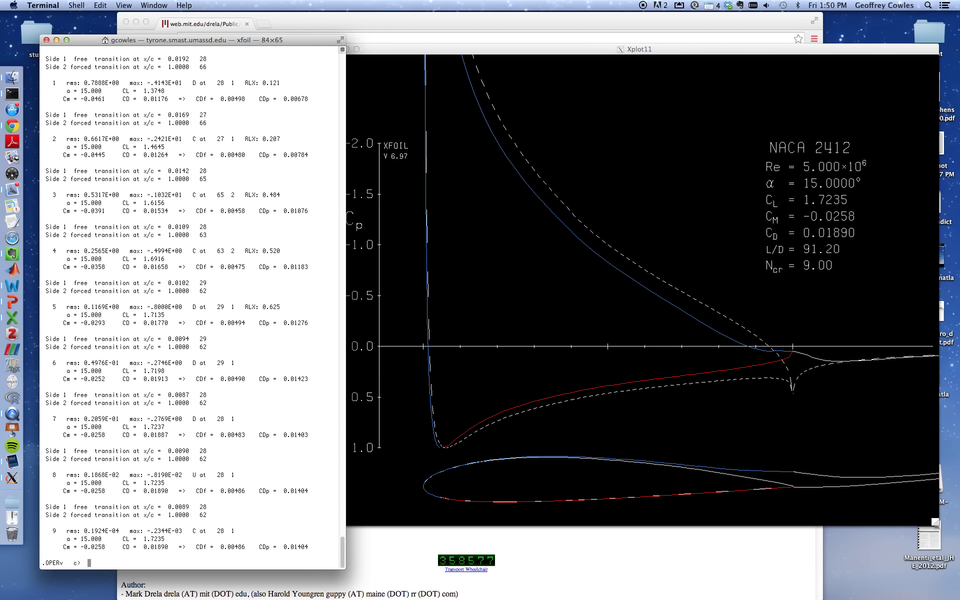
{"action": "type", "text": "Alfa 20"}
{"action": "key", "text": "Return"}
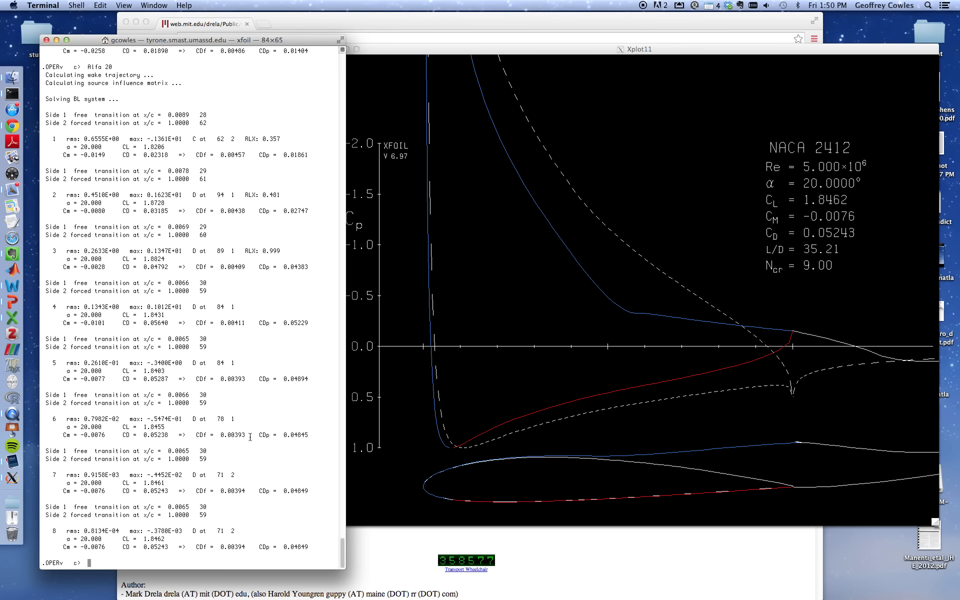
Rerun the solutions at 15 and 20 degrees angle of attack and continue to 25 degrees
{"action": "type", "text": "alfa 15"}
{"action": "key", "text": "Return"}
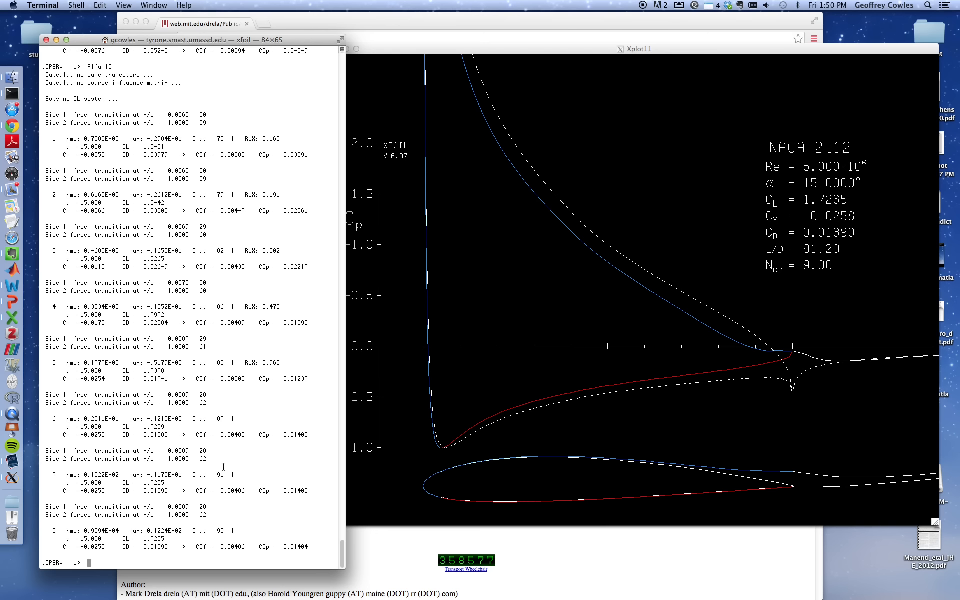
{"action": "type", "text": "Alfa 20"}
{"action": "key", "text": "Return"}
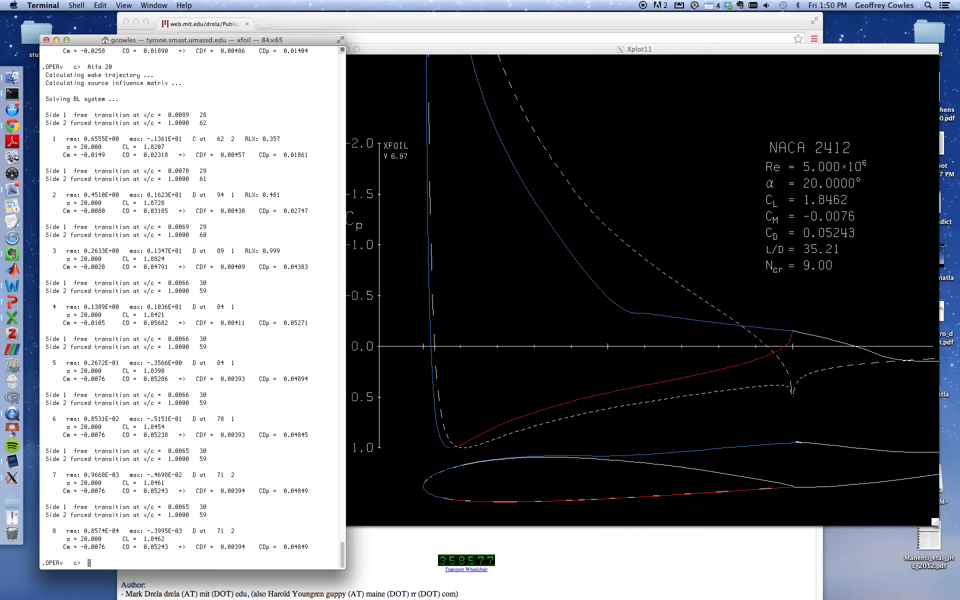
{"action": "type", "text": "Alfa 25"}
{"action": "key", "text": "Return"}
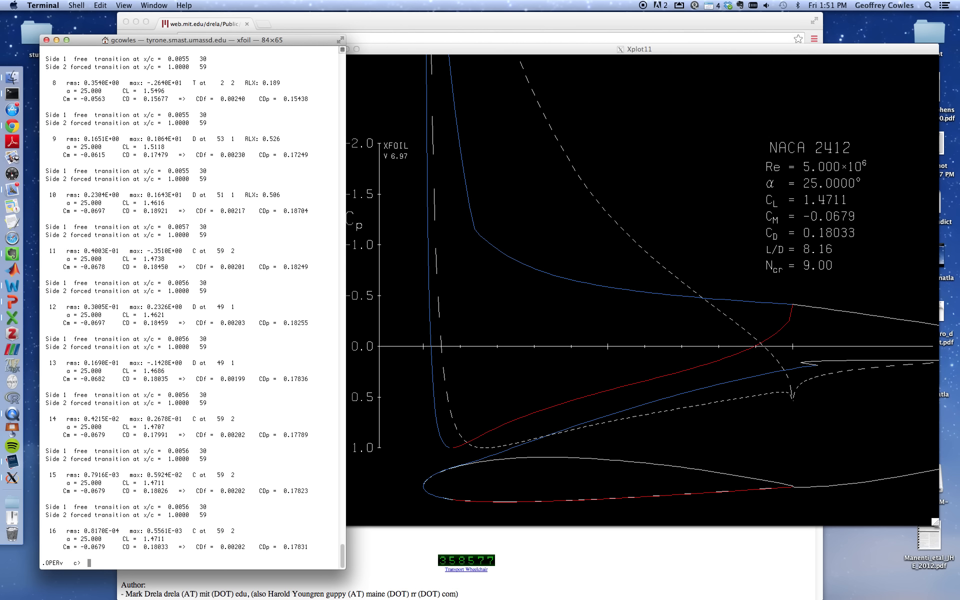
Recompute the solution at an angle of attack of 10 degrees and list the OPER commands again
{"action": "type", "text": "alfa 10"}
{"action": "key", "text": "Return"}
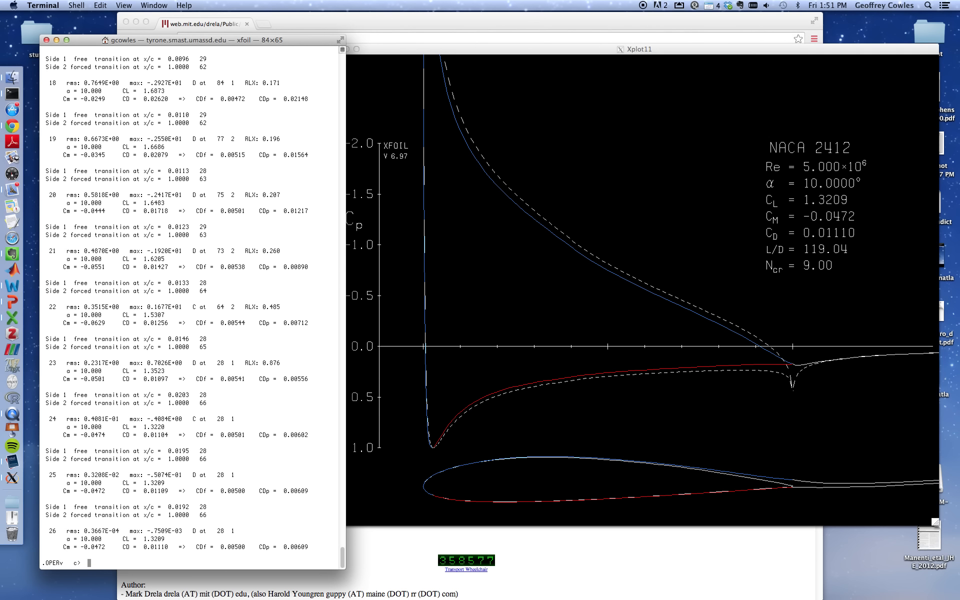
{"action": "type", "text": "?"}
{"action": "key", "text": "Return"}
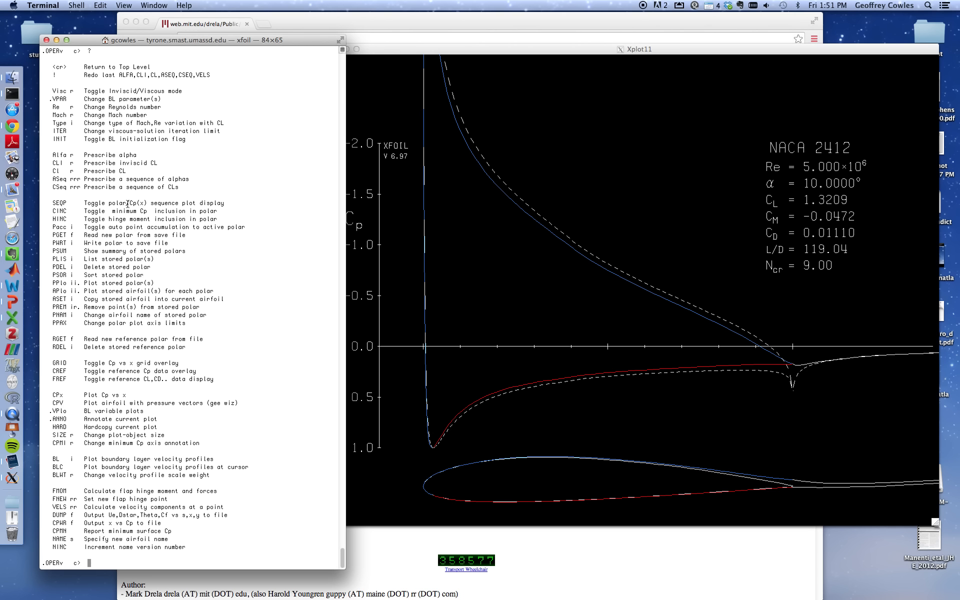
Turn on plotting of the polar during point sequences with the SEQP command
{"action": "mouse_move", "coordinate": [129, 203]}
{"action": "left_mouse_down"}
{"action": "mouse_move", "coordinate": [146, 204]}
{"action": "mouse_move", "coordinate": [129, 203]}
{"action": "left_mouse_up"}
{"action": "left_click_drag", "start_coordinate": [53, 204], "coordinate": [67, 203]}
{"action": "type", "text": "SEQP"}
{"action": "key", "text": "Return"}
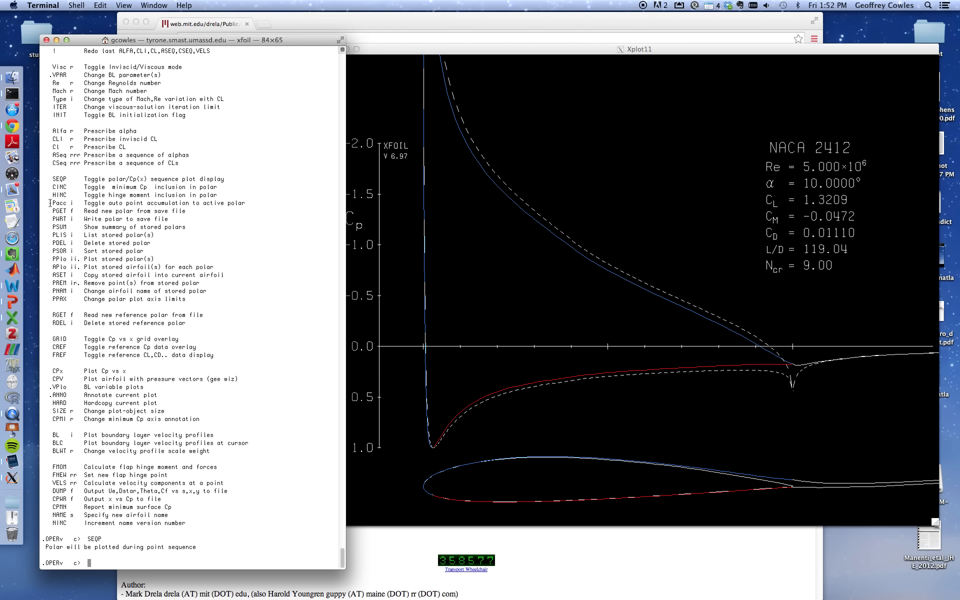
Enable polar accumulation with PACC, saving the polar to 2412_screencap and skipping the dump file
{"action": "left_click_drag", "start_coordinate": [50, 203], "coordinate": [74, 204]}
{"action": "type", "text": "PACC"}
{"action": "key", "text": "Return"}
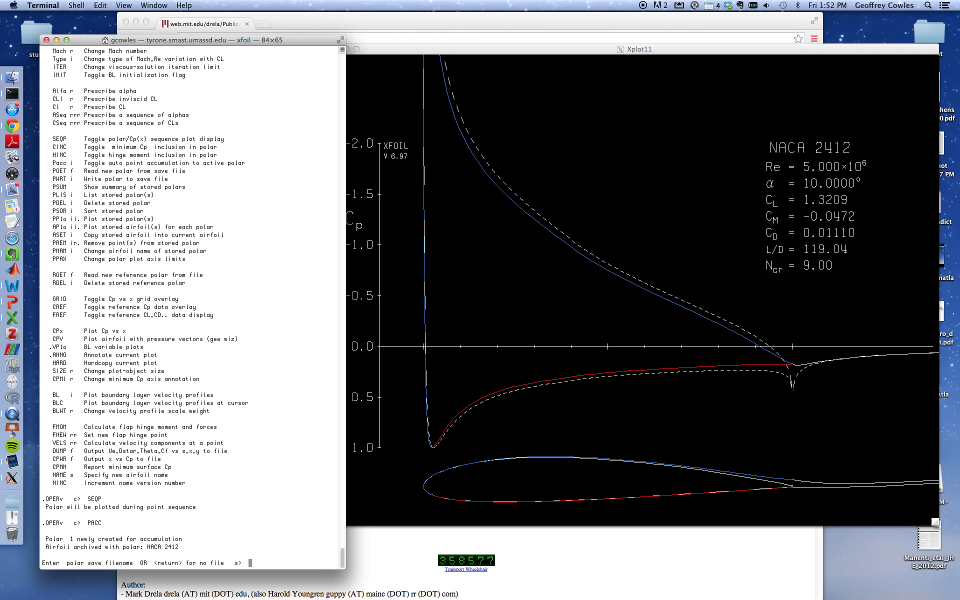
{"action": "type", "text": "2412_screencap"}
{"action": "key", "text": "Return"}
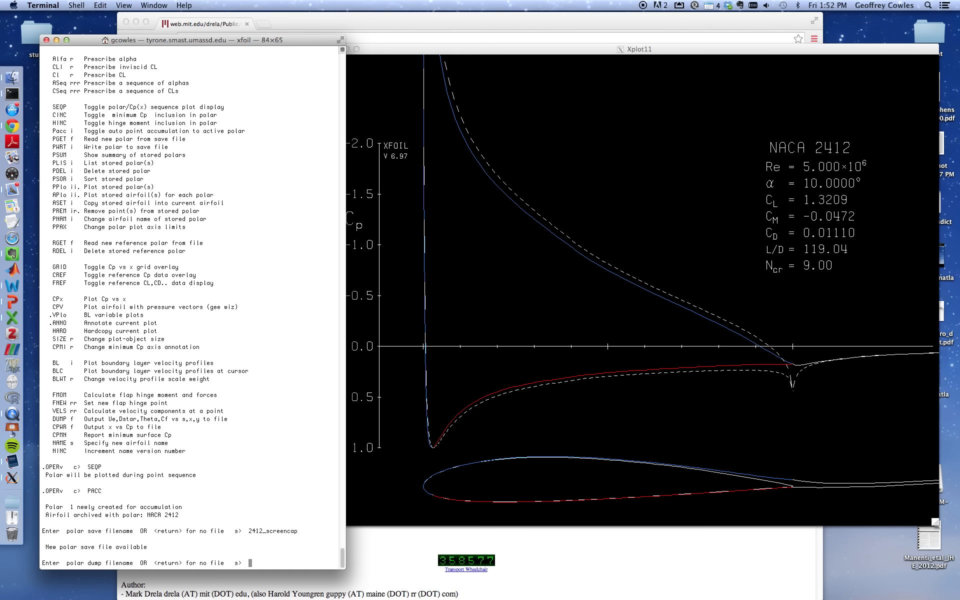
{"action": "key", "text": "Return"}
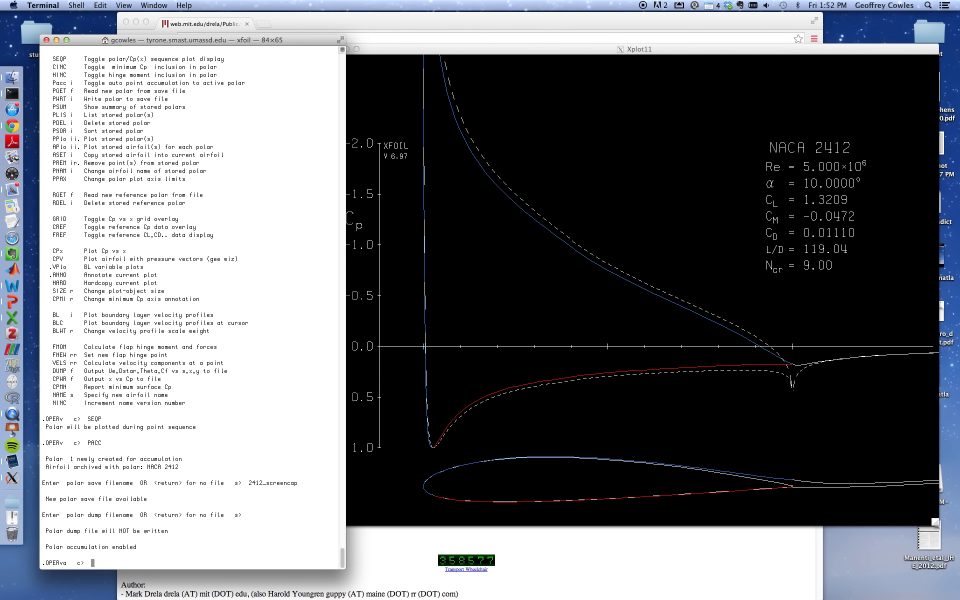
Run an ASEQ sweep of angle of attack from -2 to 20 degrees in 0.1-degree increments
{"action": "type", "text": "Aseq -2 10"}
{"action": "key", "text": "BackSpace"}
{"action": "type", "text": "25 .0"}
{"action": "key", "text": "BackSpace"}
{"action": "key", "text": "BackSpace"}
{"action": "key", "text": "BackSpace"}
{"action": "key", "text": "BackSpace"}
{"action": "type", "text": "0 .05"}
{"action": "key", "text": "BackSpace"}
{"action": "key", "text": "BackSpace"}
{"action": "type", "text": "1"}
{"action": "key", "text": "BackSpace"}
{"action": "type", "text": "05"}
{"action": "key", "text": "BackSpace"}
{"action": "key", "text": "BackSpace"}
{"action": "type", "text": "1"}
{"action": "key", "text": "Return"}
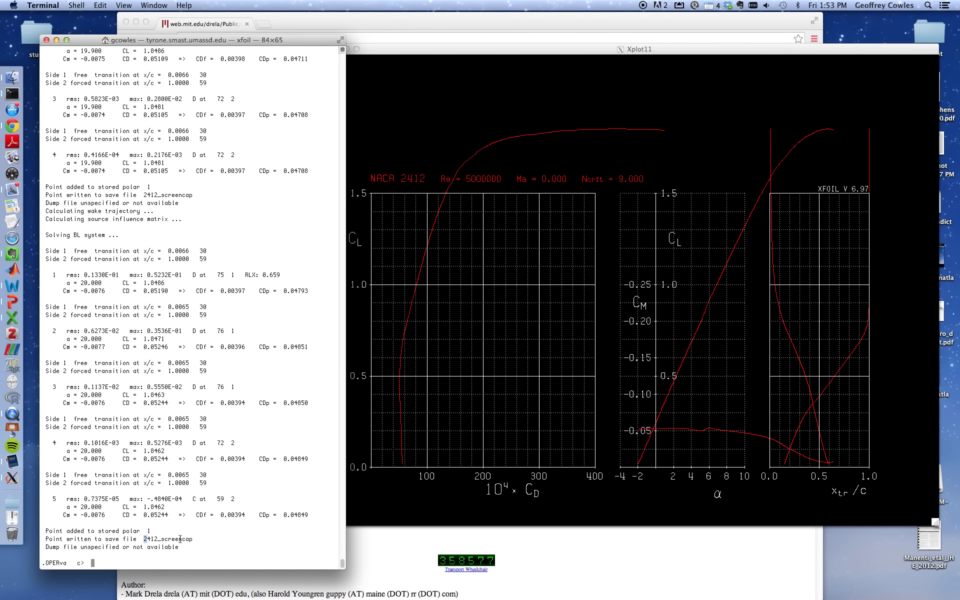
Open a new terminal window through Finder and list the home directory's files in long format sorted by modification time
{"action": "left_click_drag", "start_coordinate": [143, 538], "coordinate": [195, 538]}
{"action": "left_click", "coordinate": [12, 77]}
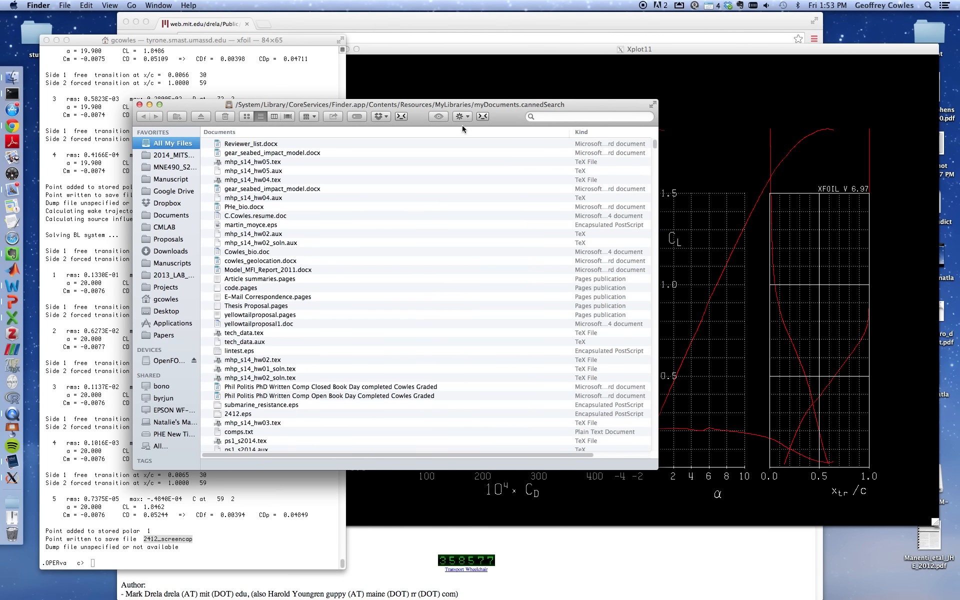
{"action": "left_click", "coordinate": [482, 116]}
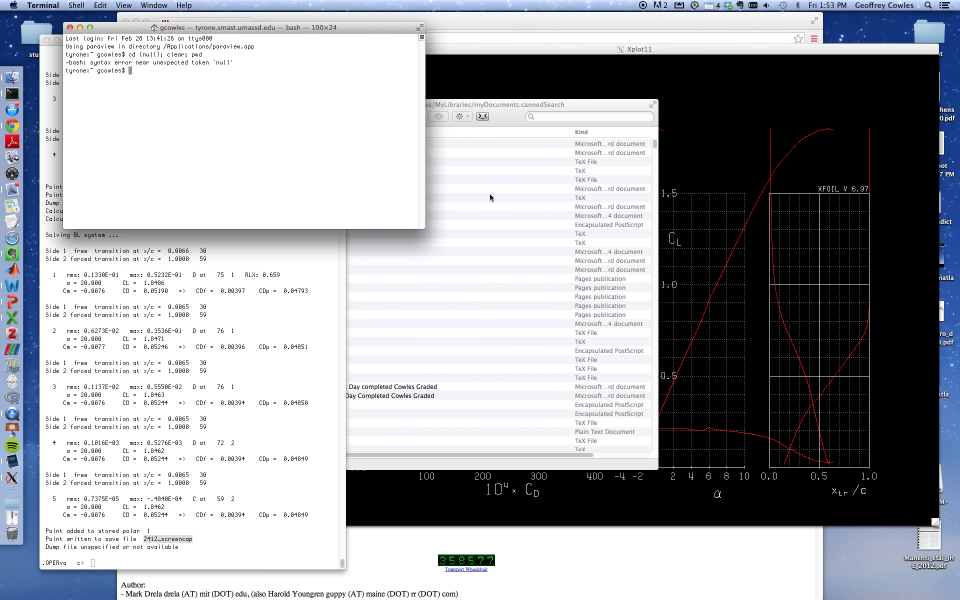
{"action": "type", "text": "ls -lt"}
{"action": "key", "text": "Return"}
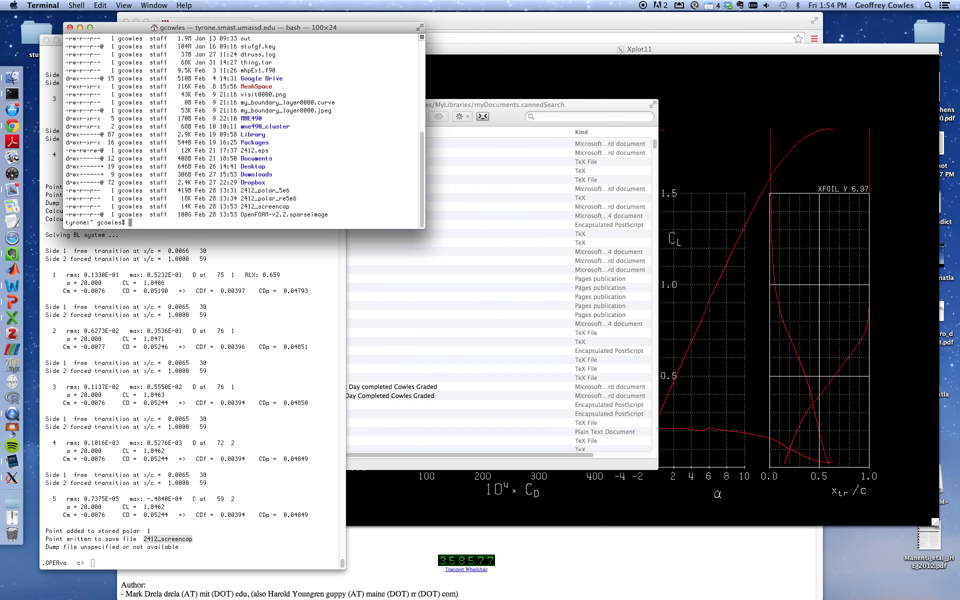
Open the saved polar file 2412_screencap in vi and enlarge the terminal window to show more rows
{"action": "type", "text": "vi 2412"}
{"action": "type", "text": "_"}
{"action": "type", "text": "s"}
{"action": "key", "text": "Tab"}
{"action": "key", "text": "Return"}
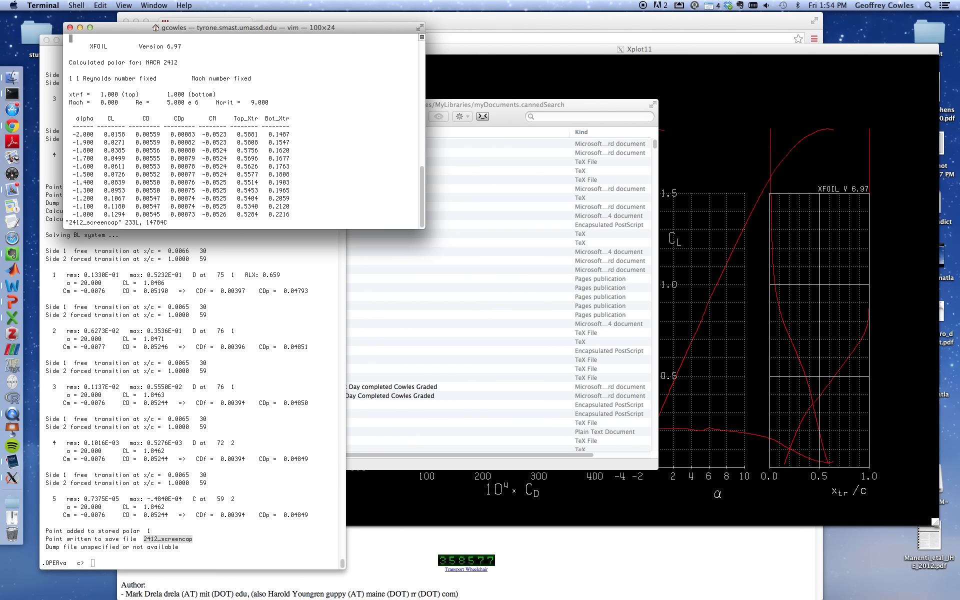
{"action": "left_click_drag", "start_coordinate": [429, 228], "coordinate": [534, 309]}
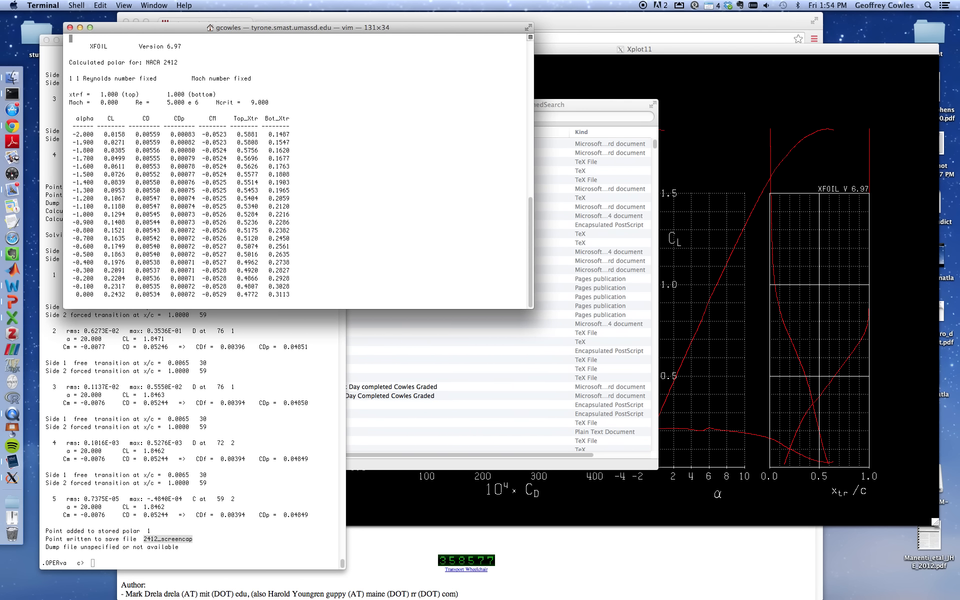
Examine the first data row of the polar file column by column, from alpha, CL and CD through to Bot_Xtr
{"action": "key", "text": "Down"}
{"action": "key", "text": "Down"}
{"action": "key", "text": "Down"}
{"action": "key", "text": "Down"}
{"action": "key", "text": "Down"}
{"action": "key", "text": "Down"}
{"action": "key", "text": "Down"}
{"action": "key", "text": "Down"}
{"action": "key", "text": "Down"}
{"action": "key", "text": "Down"}
{"action": "key", "text": "Down"}
{"action": "key", "text": "Down"}
{"action": "key", "text": "Right"}
{"action": "key", "text": "Right"}
{"action": "key", "text": "Right"}
{"action": "key", "text": "Right"}
{"action": "key", "text": "Right"}
{"action": "key", "text": "Right"}
{"action": "key", "text": "Right"}
{"action": "key", "text": "Right"}
{"action": "key", "text": "Right"}
{"action": "key", "text": "Right"}
{"action": "key", "text": "Right"}
{"action": "key", "text": "Right"}
{"action": "key", "text": "Right"}
{"action": "key", "text": "Right"}
{"action": "key", "text": "Right"}
{"action": "key", "text": "Right"}
{"action": "key", "text": "Right"}
{"action": "key", "text": "Right"}
{"action": "key", "text": "Right"}
{"action": "key", "text": "Right"}
{"action": "key", "text": "Right"}
{"action": "key", "text": "Right"}
{"action": "key", "text": "Right"}
{"action": "key", "text": "Right"}
{"action": "key", "text": "Right"}
{"action": "key", "text": "Right"}
{"action": "key", "text": "Left"}
{"action": "key", "text": "Right"}
{"action": "key", "text": "Right"}
{"action": "key", "text": "Left"}
{"action": "key", "text": "Left"}
{"action": "key", "text": "Left"}
{"action": "key", "text": "Left"}
{"action": "key", "text": "Left"}
{"action": "key", "text": "Left"}
{"action": "key", "text": "Left"}
{"action": "key", "text": "Left"}
{"action": "key", "text": "Left"}
{"action": "key", "text": "Left"}
{"action": "key", "text": "Left"}
{"action": "key", "text": "Right"}
{"action": "key", "text": "Right"}
{"action": "key", "text": "Right"}
{"action": "key", "text": "Right"}
{"action": "key", "text": "Right"}
{"action": "key", "text": "Right"}
{"action": "key", "text": "Right"}
{"action": "key", "text": "Right"}
{"action": "key", "text": "Right"}
{"action": "key", "text": "Right"}
{"action": "key", "text": "Right"}
{"action": "key", "text": "Right"}
{"action": "key", "text": "Right"}
{"action": "key", "text": "Left"}
{"action": "key", "text": "Left"}
{"action": "key", "text": "Left"}
{"action": "key", "text": "Left"}
{"action": "key", "text": "Left"}
{"action": "key", "text": "Left"}
{"action": "key", "text": "Left"}
{"action": "key", "text": "Left"}
{"action": "key", "text": "Left"}
{"action": "key", "text": "Left"}
{"action": "key", "text": "Left"}
{"action": "key", "text": "Left"}
{"action": "key", "text": "Left"}
{"action": "key", "text": "Left"}
{"action": "key", "text": "Left"}
{"action": "key", "text": "Left"}
{"action": "key", "text": "Right"}
{"action": "key", "text": "Right"}
{"action": "key", "text": "Right"}
{"action": "key", "text": "Right"}
{"action": "key", "text": "Right"}
{"action": "key", "text": "Right"}
{"action": "key", "text": "Right"}
{"action": "key", "text": "Right"}
{"action": "key", "text": "Right"}
{"action": "key", "text": "Right"}
{"action": "key", "text": "Right"}
{"action": "key", "text": "Right"}
{"action": "key", "text": "Right"}
{"action": "key", "text": "Right"}
{"action": "key", "text": "Right"}
{"action": "key", "text": "Right"}
{"action": "key", "text": "Right"}
{"action": "key", "text": "Right"}
{"action": "key", "text": "Right"}
{"action": "key", "text": "Right"}
{"action": "key", "text": "Right"}
{"action": "key", "text": "Right"}
{"action": "key", "text": "Right"}
{"action": "key", "text": "Right"}
{"action": "key", "text": "Right"}
{"action": "key", "text": "Right"}
{"action": "key", "text": "Right"}
{"action": "key", "text": "Right"}
{"action": "key", "text": "Right"}
{"action": "key", "text": "Right"}
{"action": "key", "text": "Right"}
{"action": "key", "text": "Right"}
{"action": "key", "text": "Right"}
{"action": "key", "text": "Right"}
{"action": "key", "text": "Right"}
{"action": "key", "text": "Right"}
{"action": "key", "text": "Right"}
{"action": "key", "text": "Right"}
Move the polar file's window aside and return to the XFOIL session window
{"action": "left_click_drag", "start_coordinate": [249, 28], "coordinate": [451, 35]}
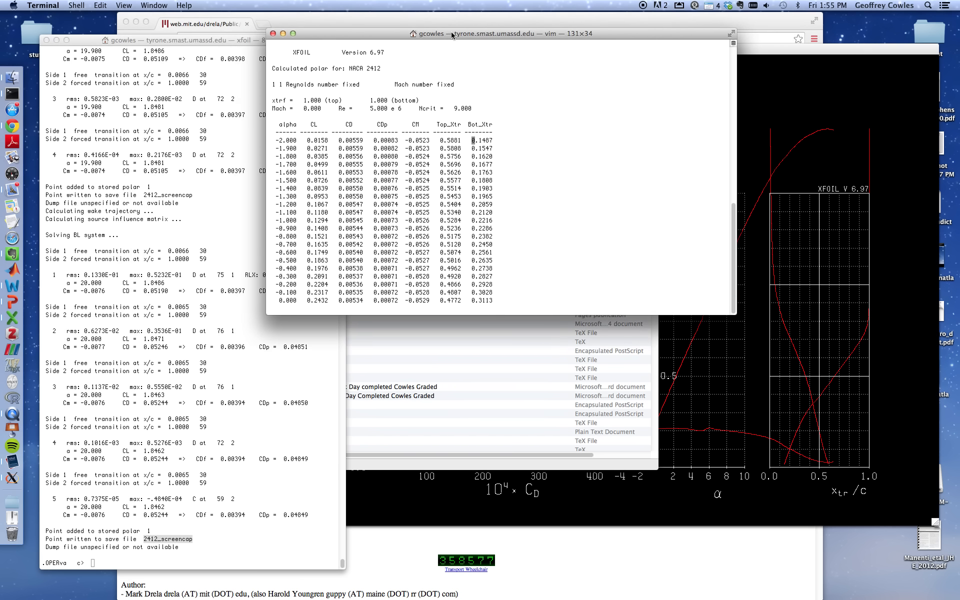
{"action": "left_click", "coordinate": [107, 434]}
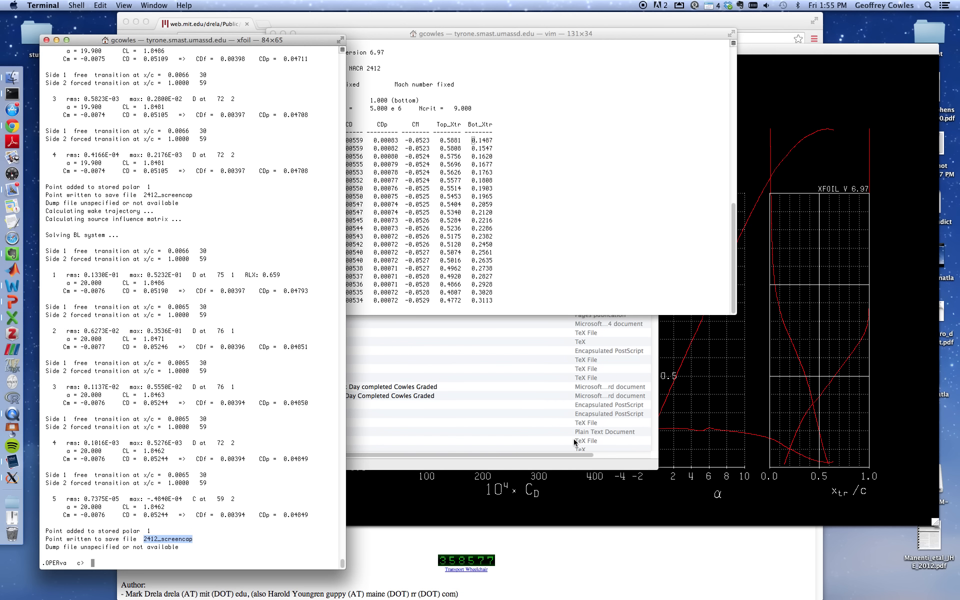
Switch the sequence plot display to Cp(x) with SEQP and solve the airfoil at alpha -2
{"action": "left_click", "coordinate": [656, 480]}
{"action": "left_click", "coordinate": [198, 431]}
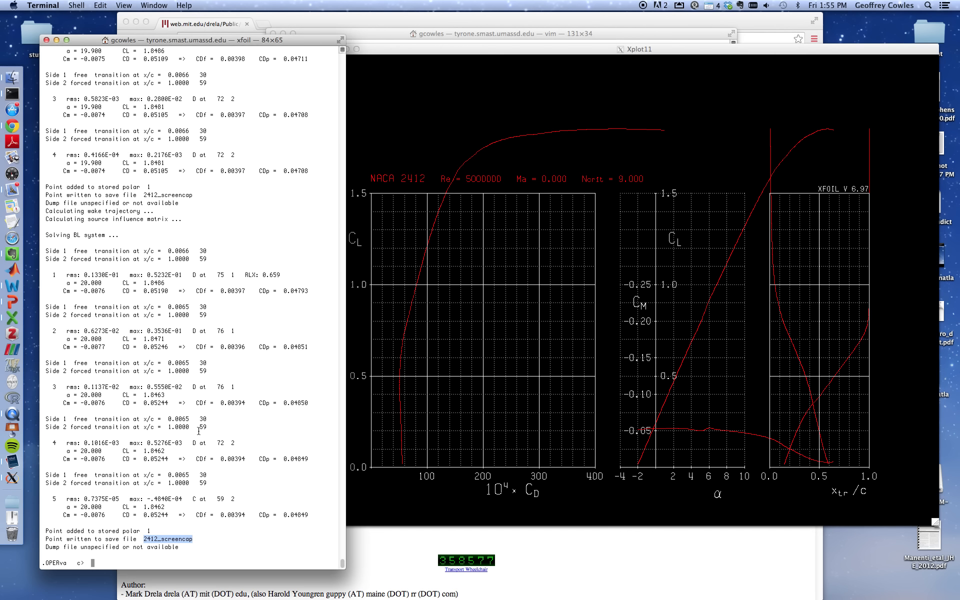
{"action": "type", "text": "?"}
{"action": "key", "text": "Return"}
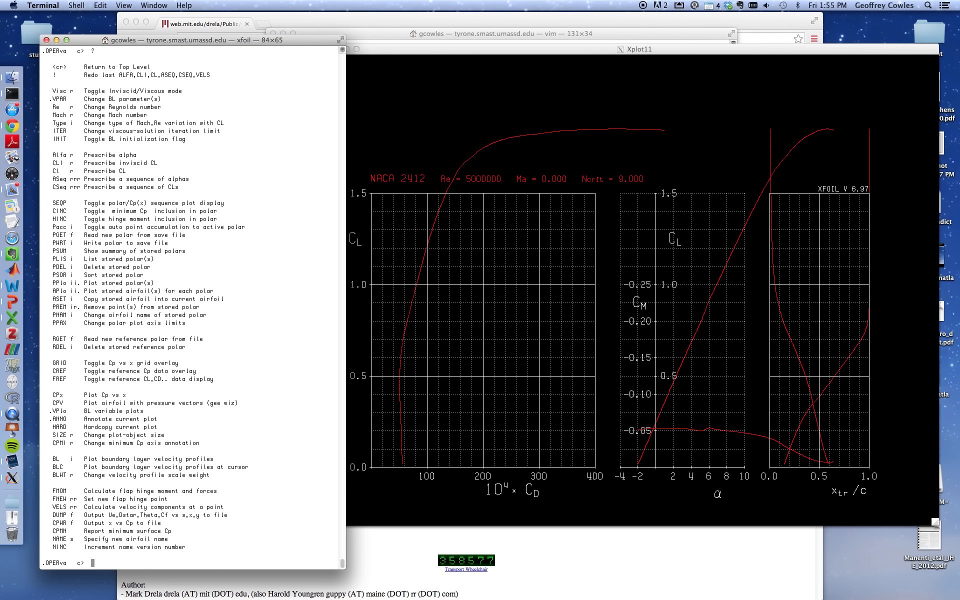
{"action": "double_click", "coordinate": [65, 203]}
{"action": "type", "text": "SEQP"}
{"action": "key", "text": "Return"}
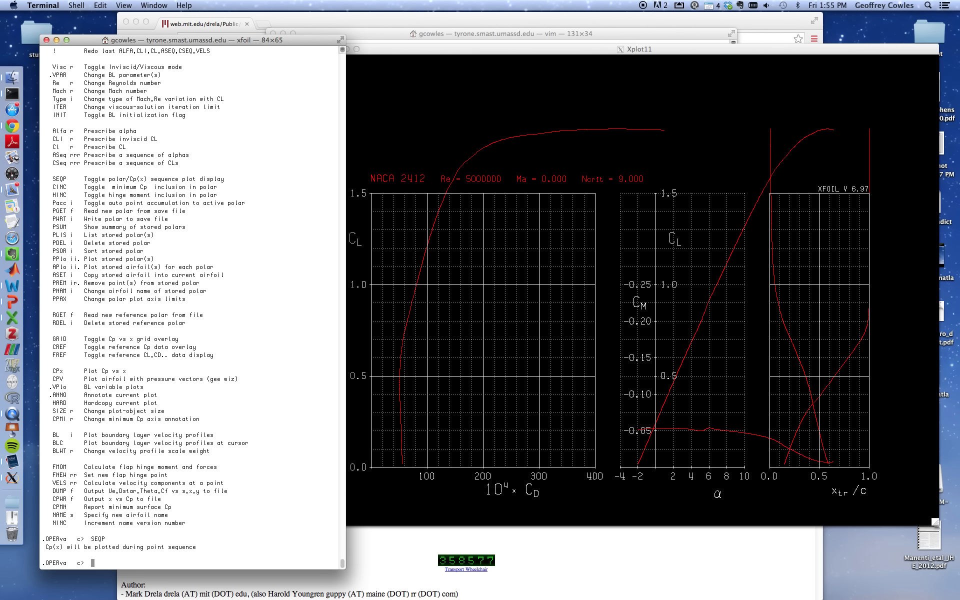
{"action": "type", "text": "Alfa -2"}
{"action": "key", "text": "Return"}
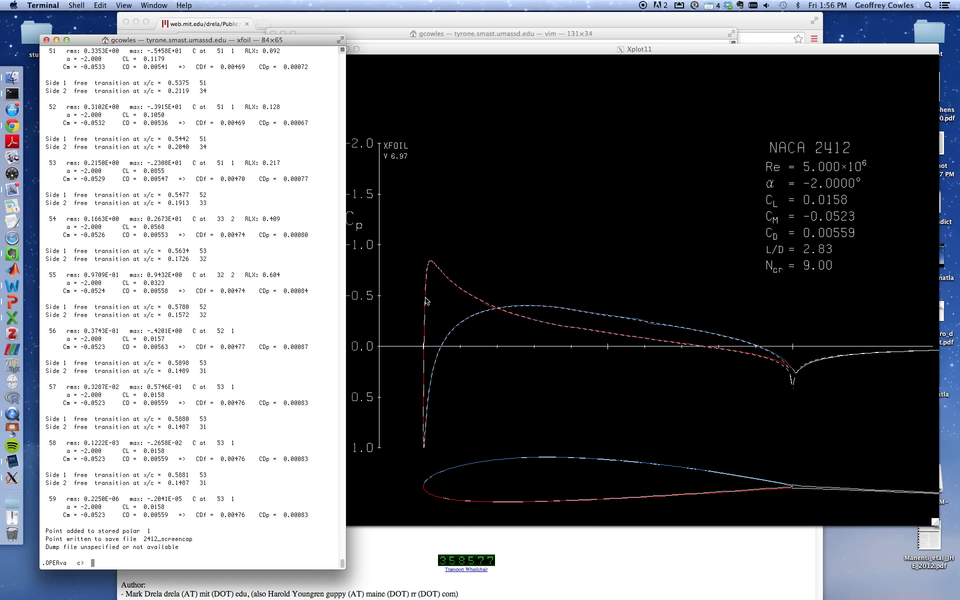
Compare the polar file's alpha -2.000 row, including CM, Top_Xtr and Bot_Xtr, with the pressure plot for that angle
{"action": "left_click", "coordinate": [529, 33]}
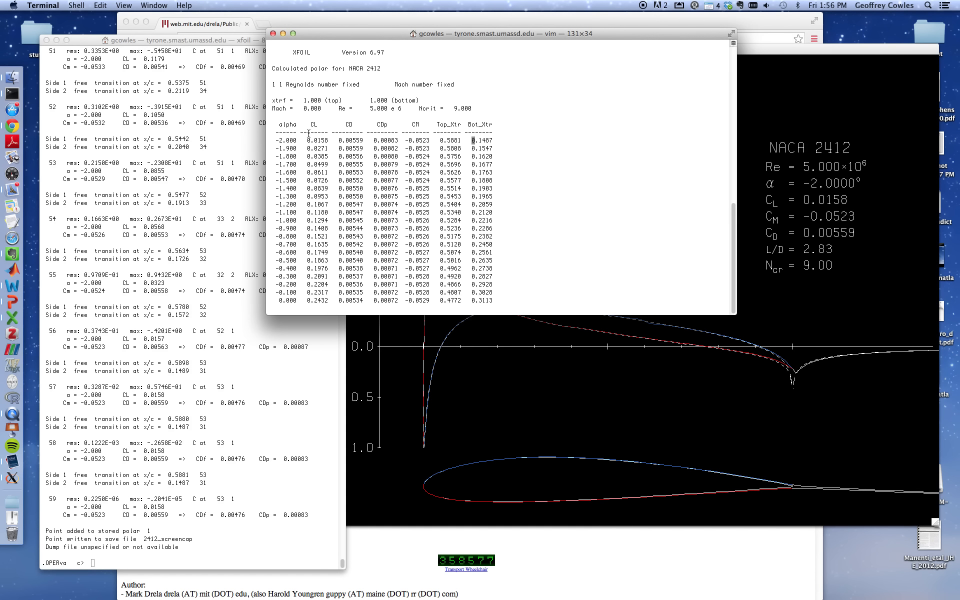
{"action": "left_click_drag", "start_coordinate": [274, 140], "coordinate": [406, 142]}
{"action": "left_click", "coordinate": [419, 142]}
{"action": "left_click_drag", "start_coordinate": [469, 142], "coordinate": [491, 141]}
{"action": "left_click", "coordinate": [448, 398]}
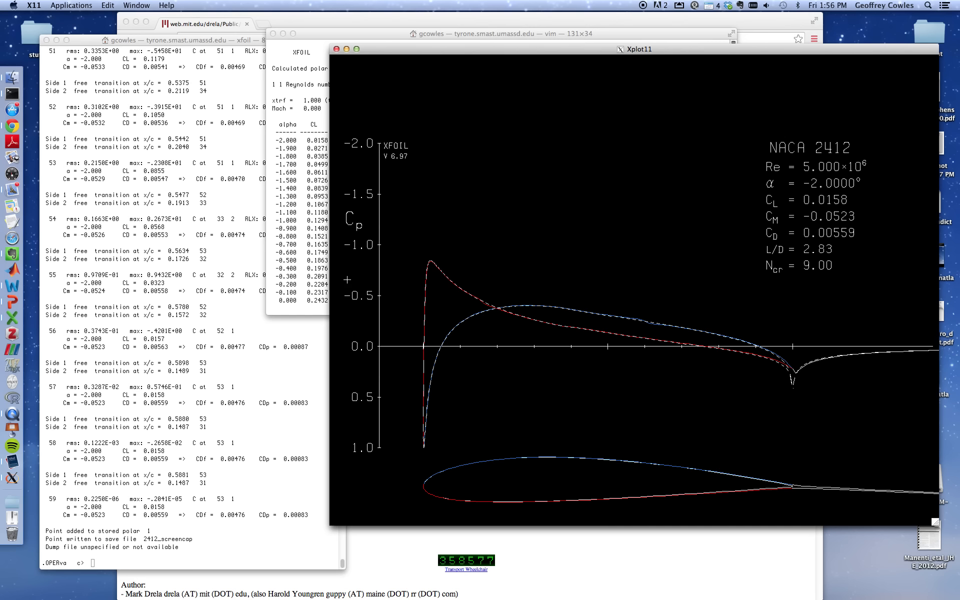
{"action": "left_click", "coordinate": [298, 267]}
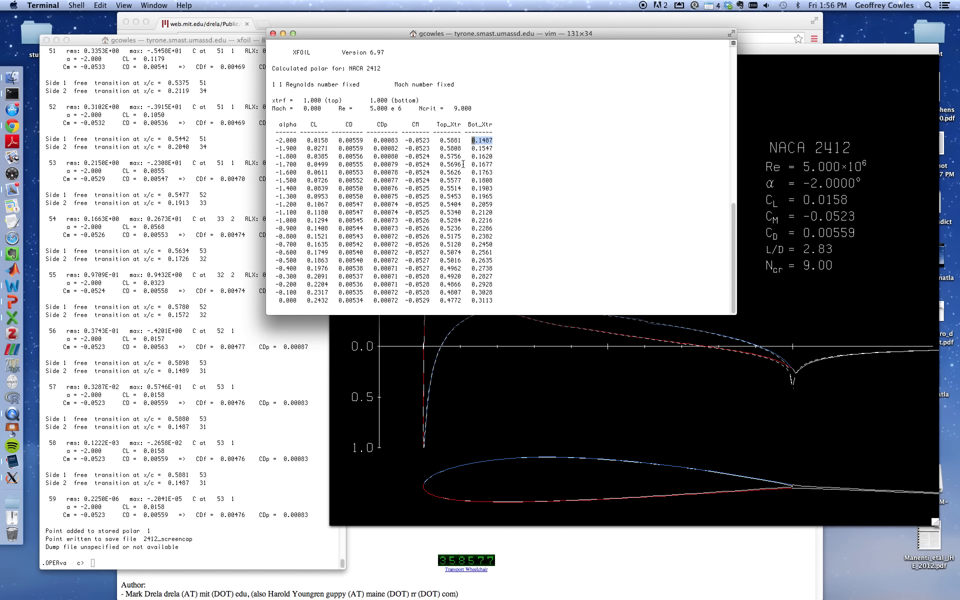
{"action": "left_click_drag", "start_coordinate": [439, 140], "coordinate": [459, 143]}
{"action": "left_click", "coordinate": [611, 408]}
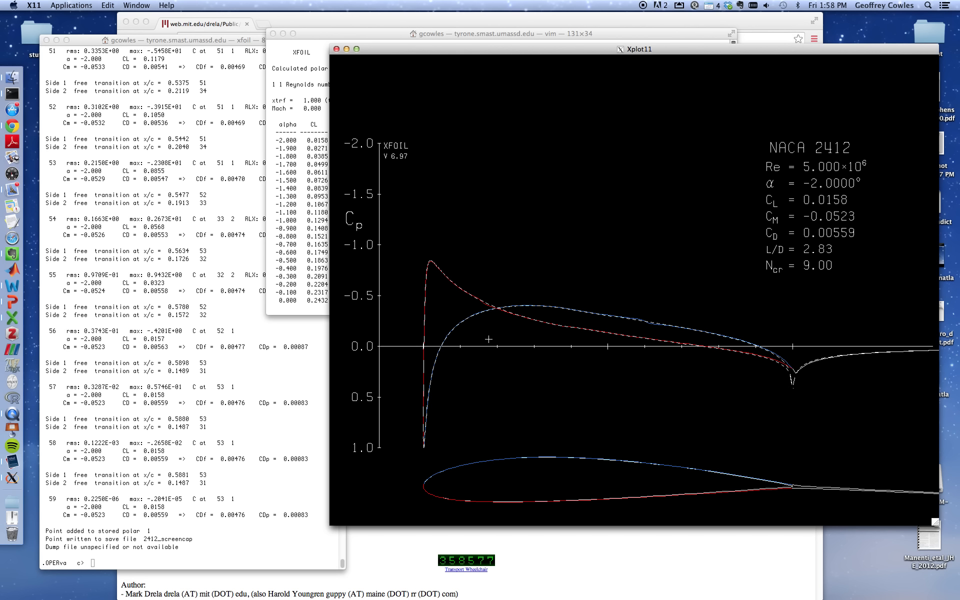
Return to the XFOIL session and solve the airfoil at alpha 2
{"action": "left_click", "coordinate": [186, 408]}
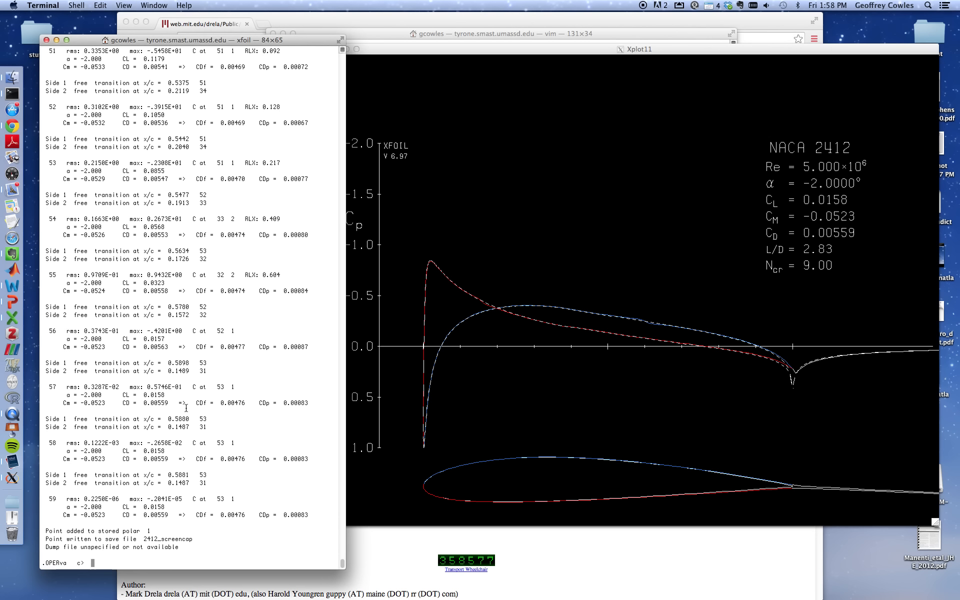
{"action": "type", "text": "alfa 2"}
{"action": "key", "text": "Return"}
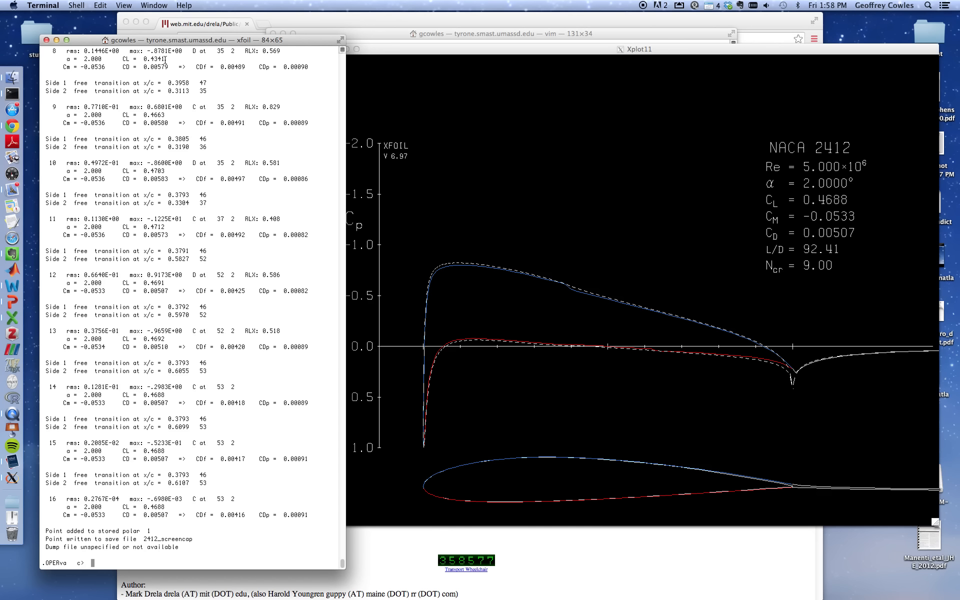
Examine the transition locations in the polar file's alpha 2.000 row, then return to the file's first line
{"action": "left_click", "coordinate": [13, 94]}
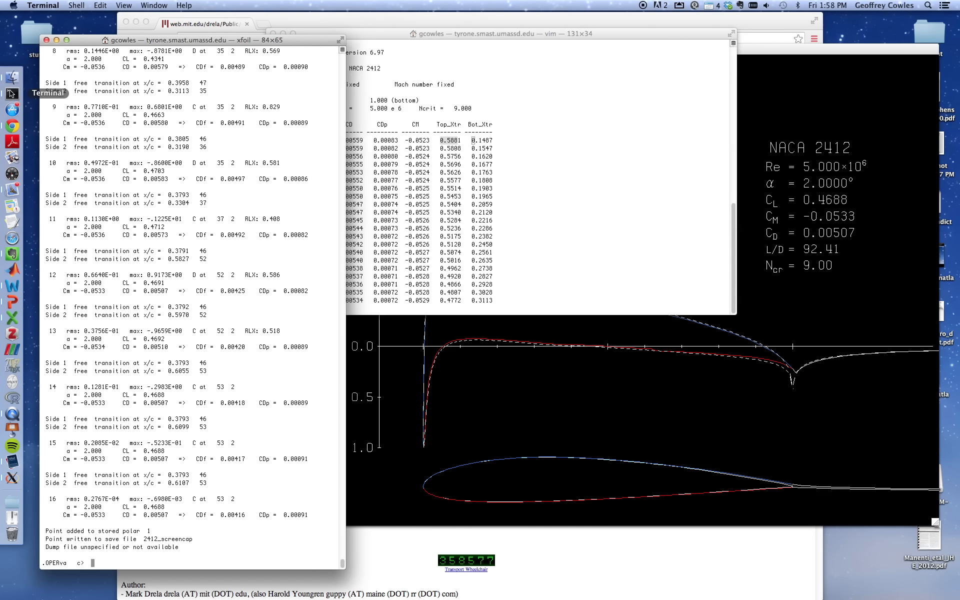
{"action": "left_click", "coordinate": [631, 205]}
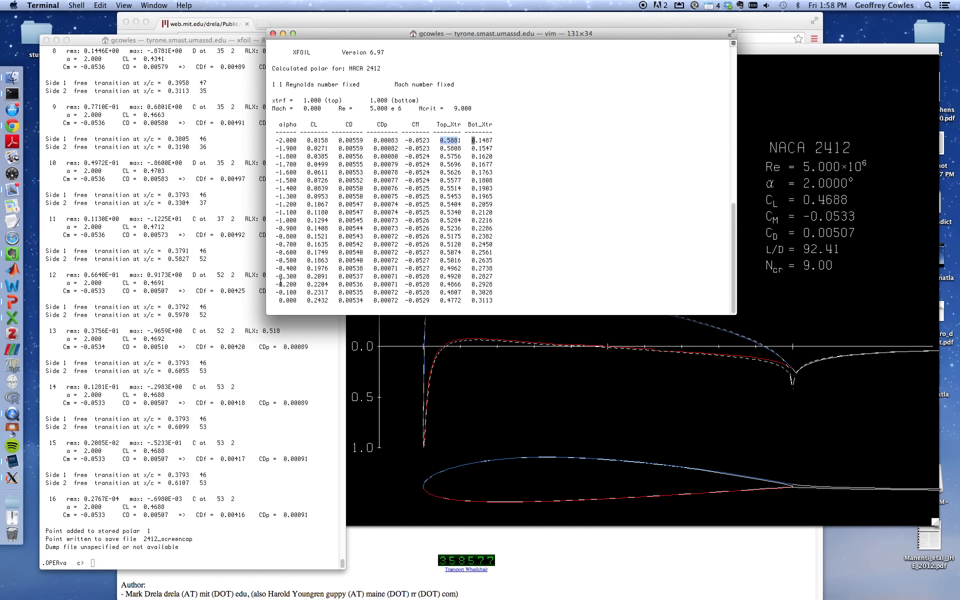
{"action": "key", "text": "ctrl+f"}
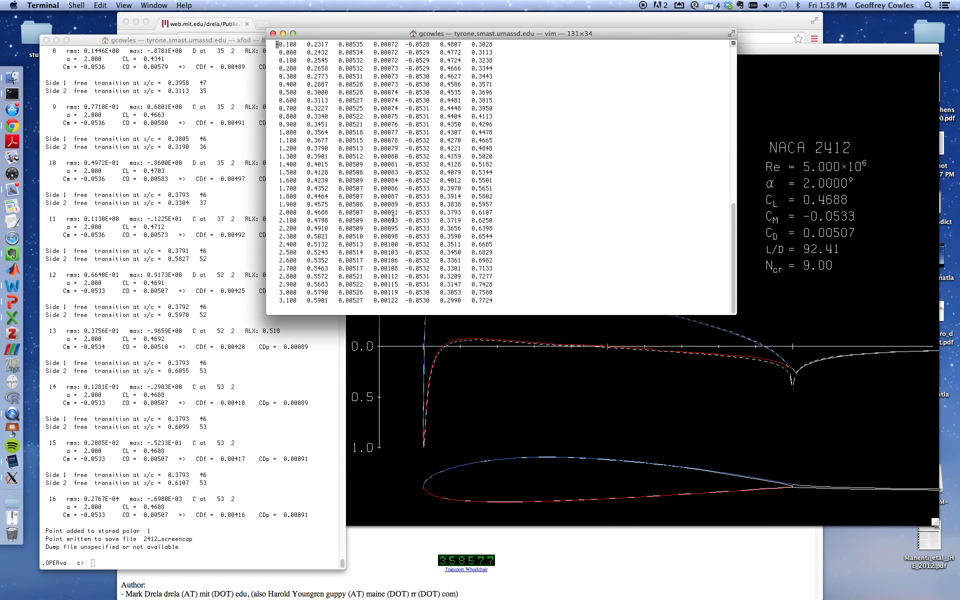
{"action": "left_click_drag", "start_coordinate": [440, 213], "coordinate": [487, 213]}
{"action": "type", "text": ":1"}
{"action": "key", "text": "Return"}
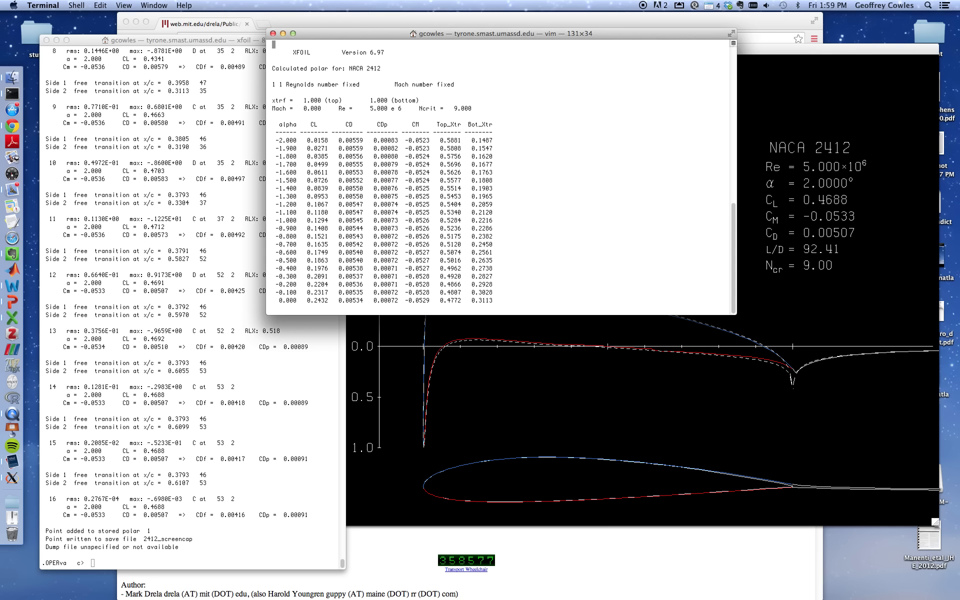
Look through the polar file down to its last row and go back to the beginning
{"action": "key", "text": "j"}
{"action": "key", "text": "j"}
{"action": "key", "text": "j"}
{"action": "key", "text": "j"}
{"action": "key", "text": "j"}
{"action": "key", "text": "j"}
{"action": "key", "text": "j"}
{"action": "key", "text": "j"}
{"action": "key", "text": "j"}
{"action": "key", "text": "j"}
{"action": "key", "text": "j"}
{"action": "key", "text": "j"}
{"action": "key", "text": "shift+g"}
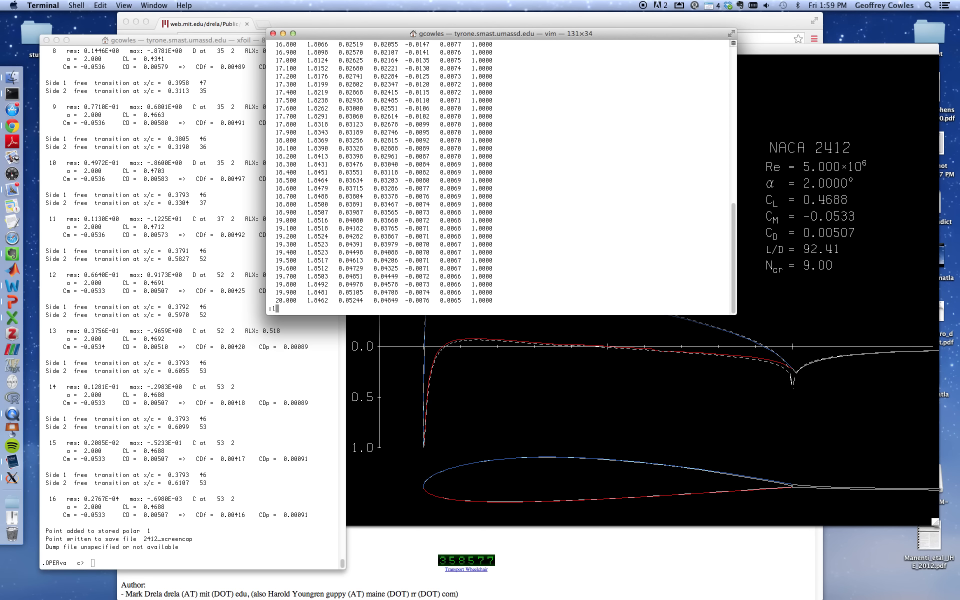
{"action": "key", "text": "g"}
{"action": "key", "text": "g"}
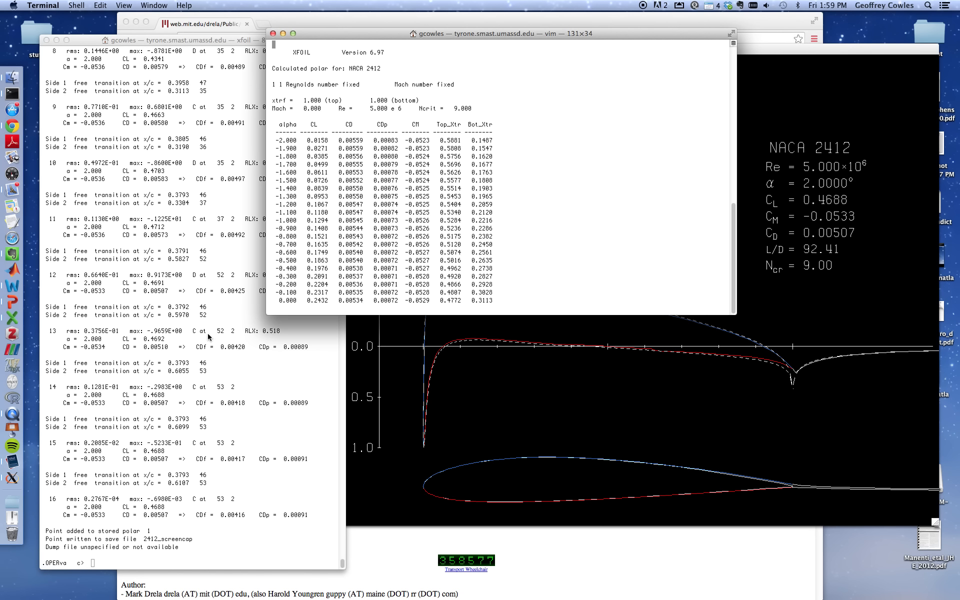
Find the alpha 4.600 and 4.700 rows in the polar file and compare their lift coefficients
{"action": "left_click", "coordinate": [177, 331]}
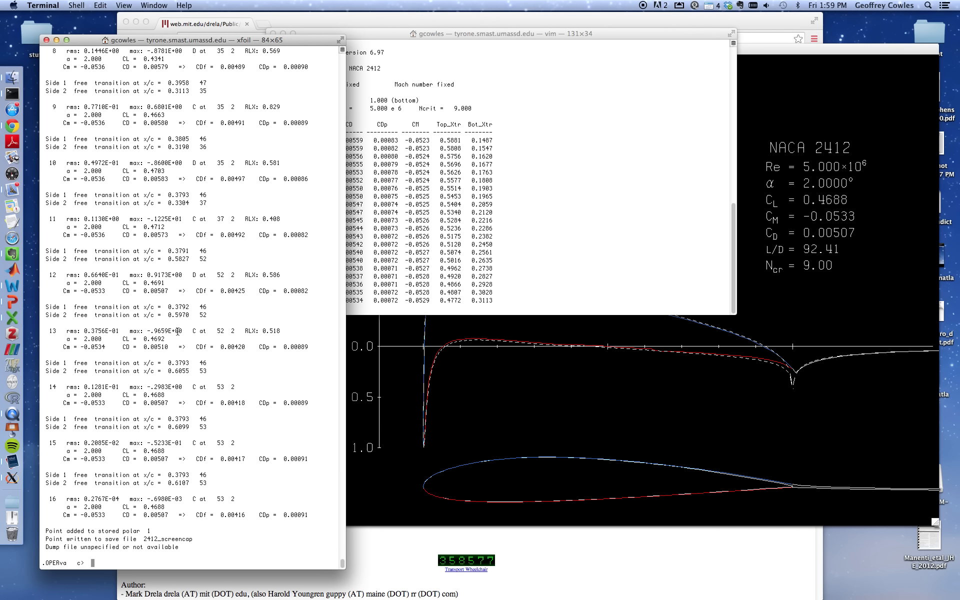
{"action": "left_click", "coordinate": [413, 224]}
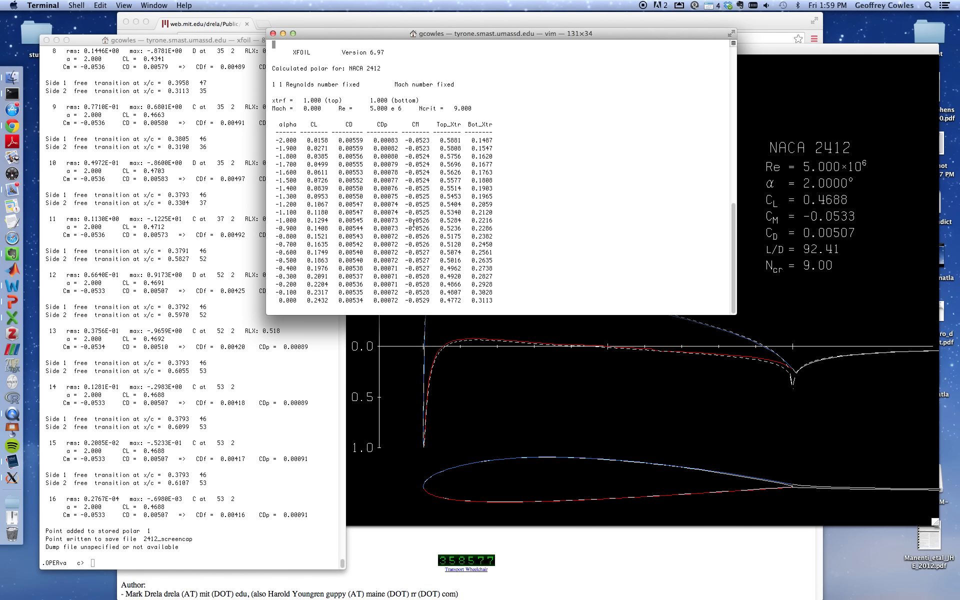
{"action": "key", "text": "ctrl+f"}
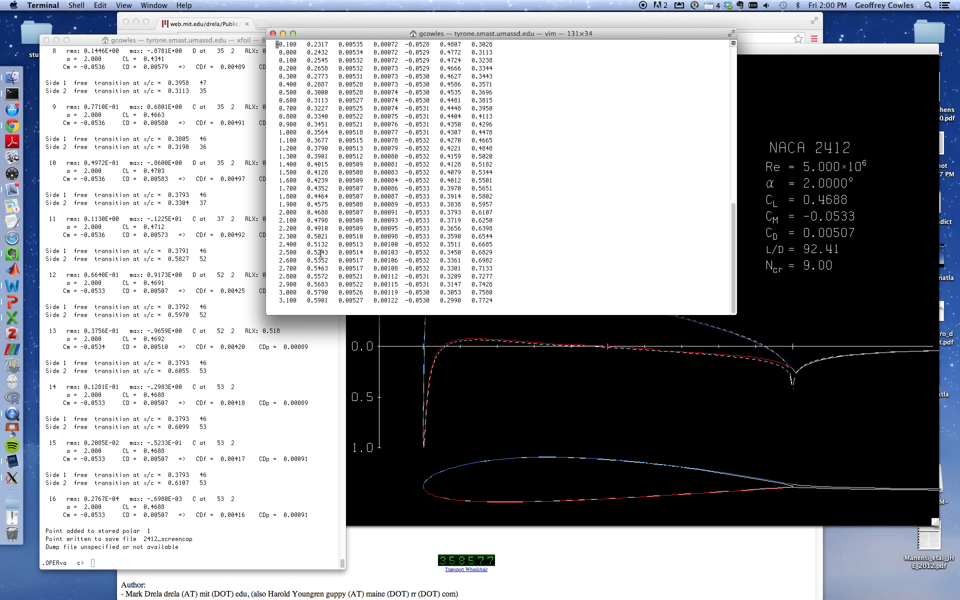
{"action": "key", "text": "ctrl+f"}
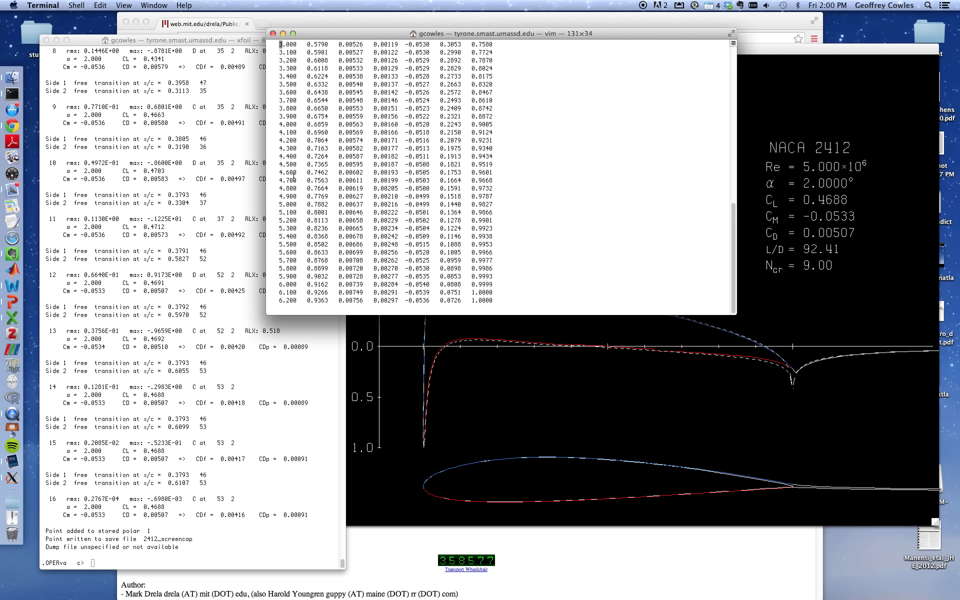
{"action": "left_click_drag", "start_coordinate": [277, 172], "coordinate": [500, 180]}
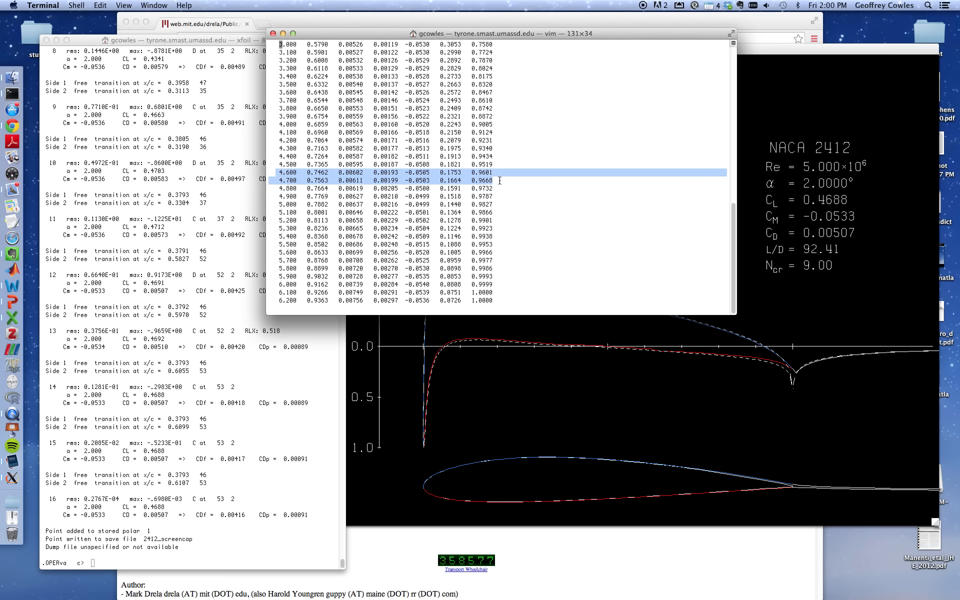
{"action": "left_click_drag", "start_coordinate": [304, 173], "coordinate": [329, 181]}
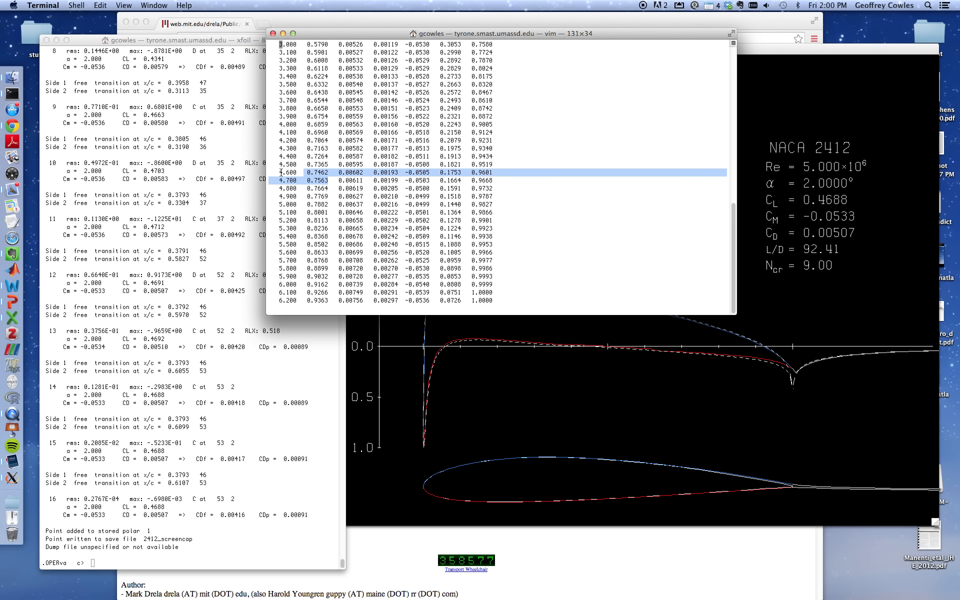
{"action": "left_click_drag", "start_coordinate": [283, 172], "coordinate": [300, 180]}
Solve the airfoil for a prescribed CL of .75 and bring its pressure plot to the front
{"action": "left_click", "coordinate": [155, 227]}
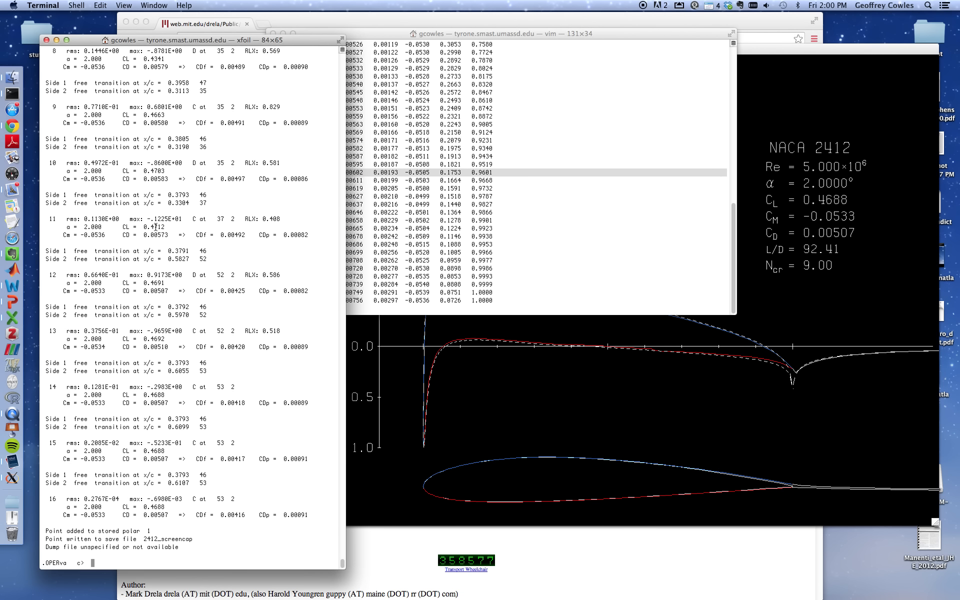
{"action": "type", "text": "Cl .75"}
{"action": "key", "text": "Return"}
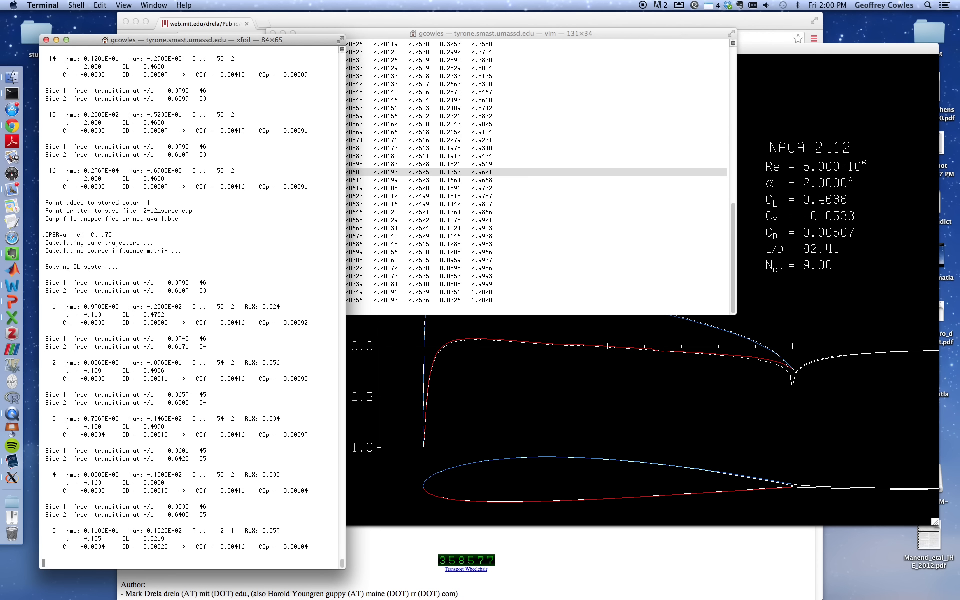
{"action": "left_click", "coordinate": [393, 399]}
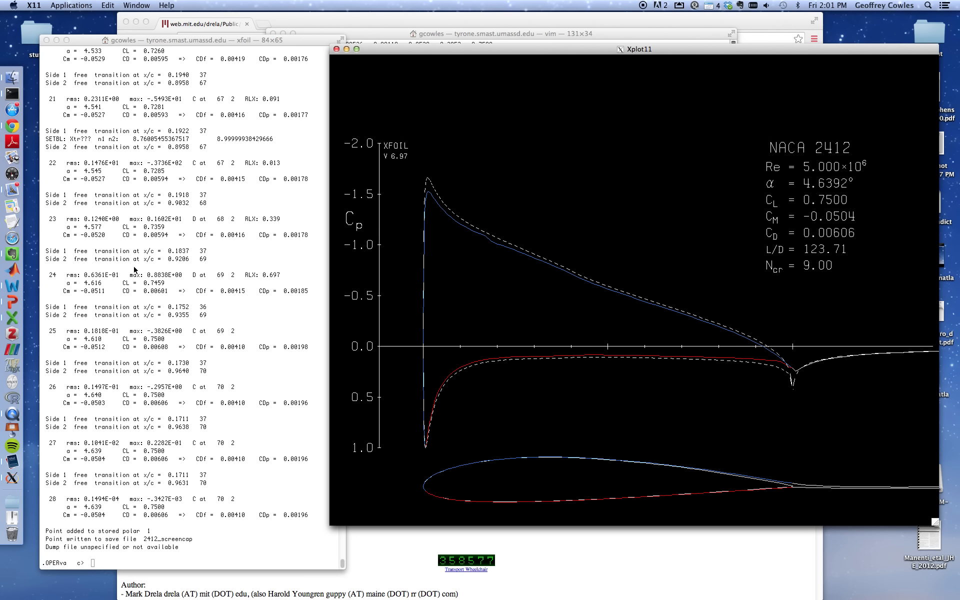
Examine the polar file's rows from alpha 4.400 to 4.700 against the prescribed-CL solution
{"action": "left_click", "coordinate": [402, 36]}
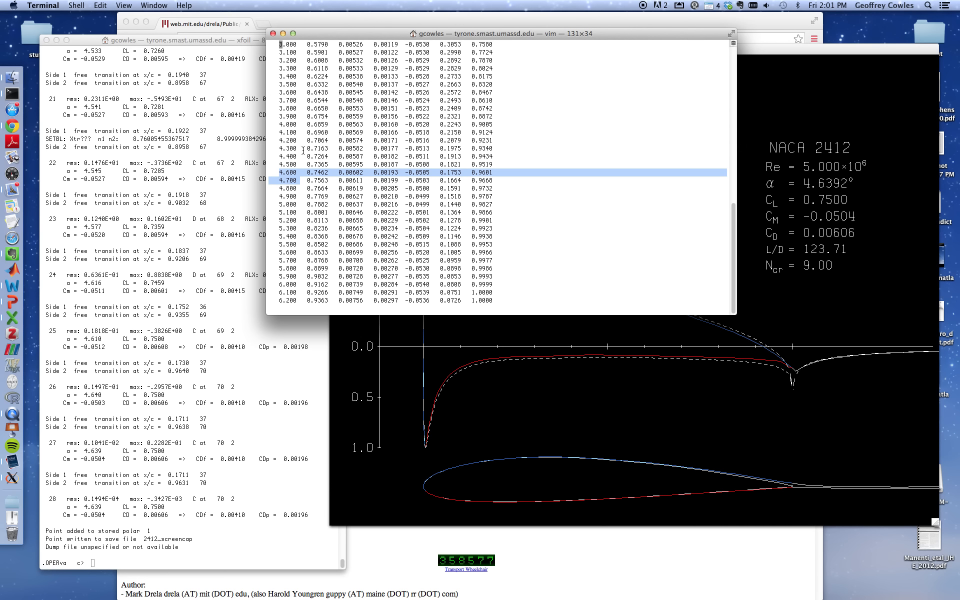
{"action": "left_click_drag", "start_coordinate": [280, 156], "coordinate": [510, 176]}
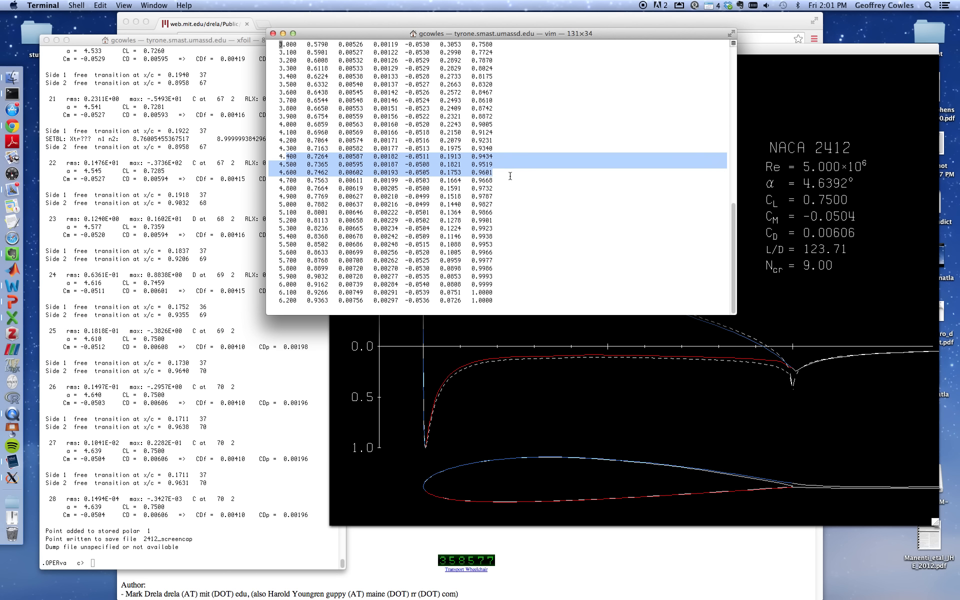
{"action": "left_click", "coordinate": [313, 164]}
{"action": "left_click_drag", "start_coordinate": [275, 156], "coordinate": [538, 181]}
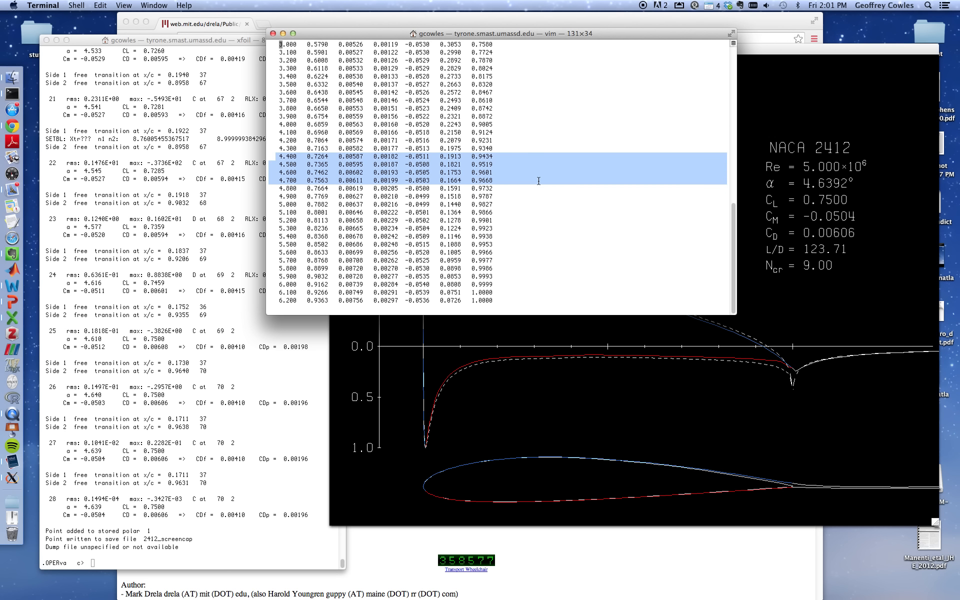
{"action": "left_click", "coordinate": [538, 181]}
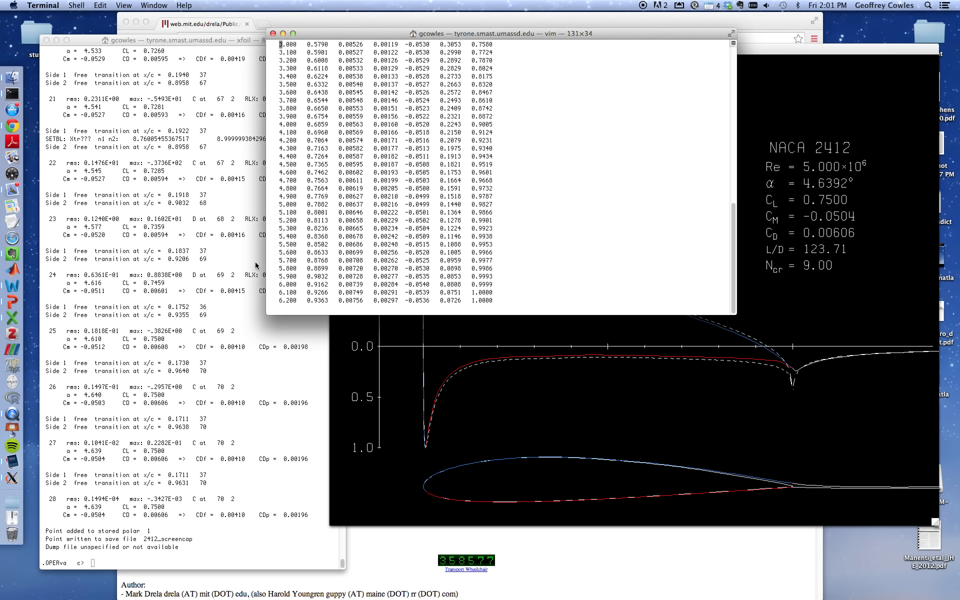
List the operating commands in the XFOIL session and toggle SEQP back to plotting the polar
{"action": "left_click", "coordinate": [130, 286]}
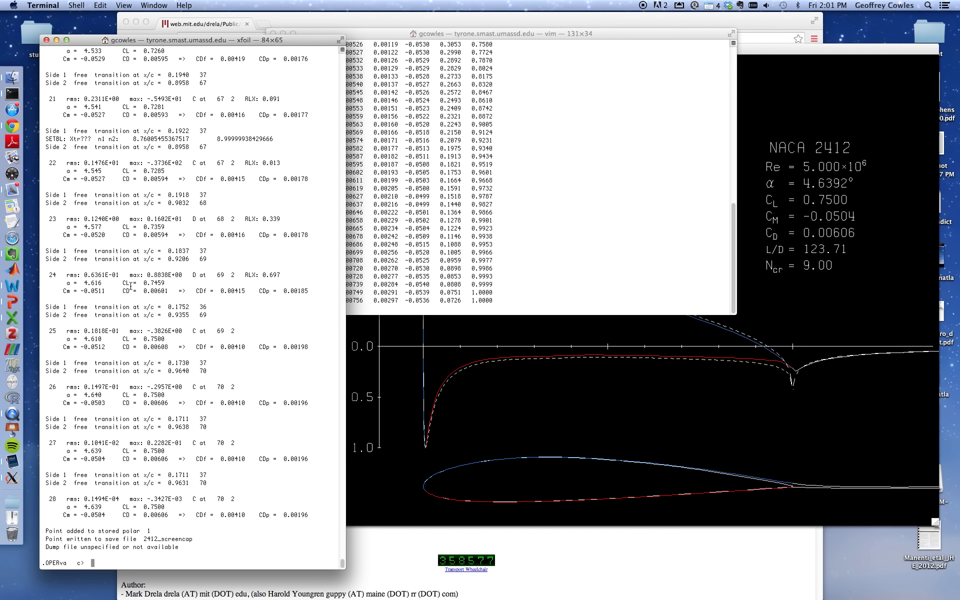
{"action": "type", "text": "?"}
{"action": "key", "text": "Return"}
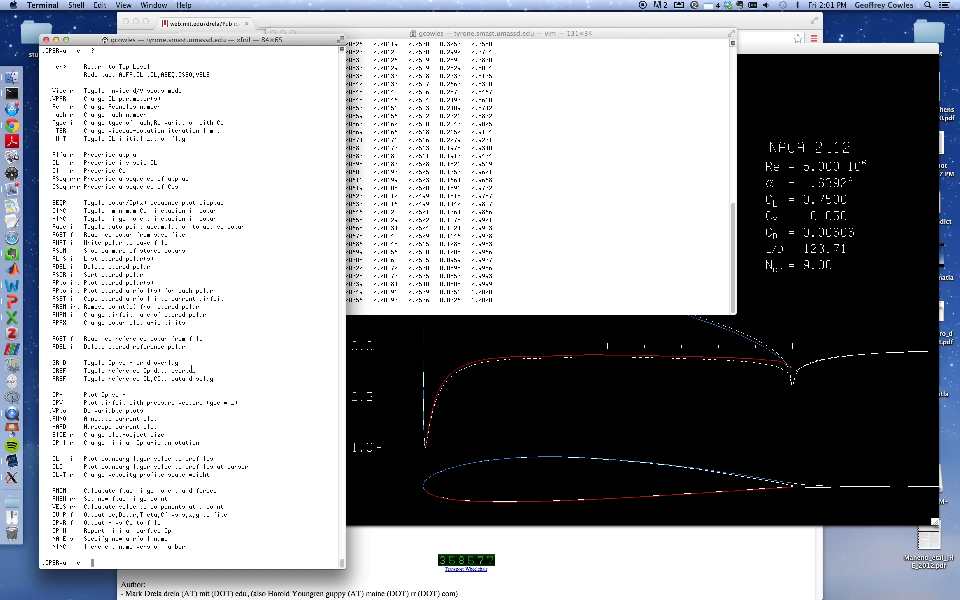
{"action": "type", "text": "SEQP"}
{"action": "key", "text": "Return"}
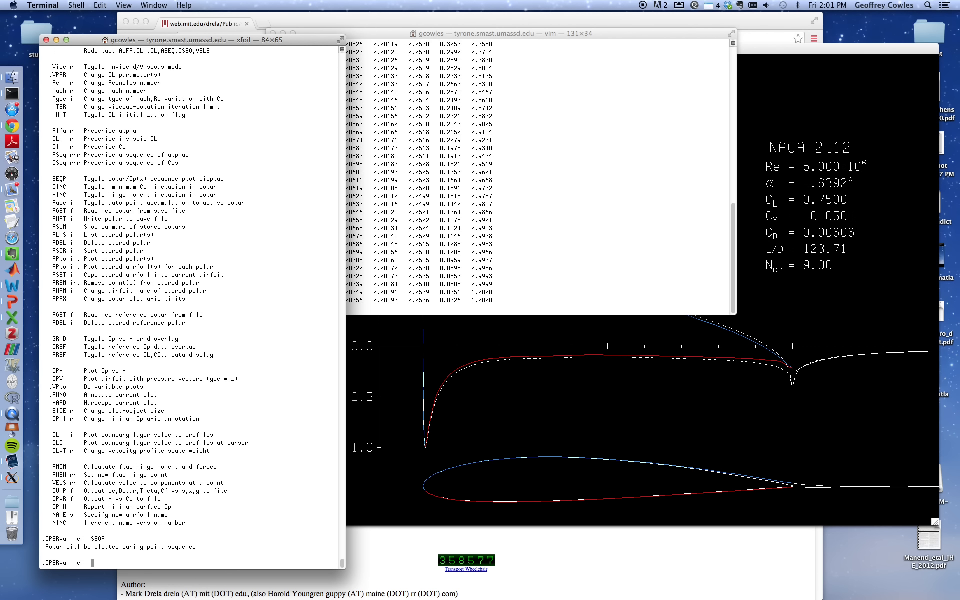
Try to run an alpha sweep from -2 to 20 in increments of .05 using the Alfa command
{"action": "type", "text": "Alfa"}
{"action": "key", "text": "BackSpace"}
{"action": "key", "text": "BackSpace"}
{"action": "key", "text": "BackSpace"}
{"action": "key", "text": "BackSpace"}
{"action": "key", "text": "BackSpace"}
{"action": "type", "text": "Alfa -2 20 .05"}
{"action": "key", "text": "Return"}
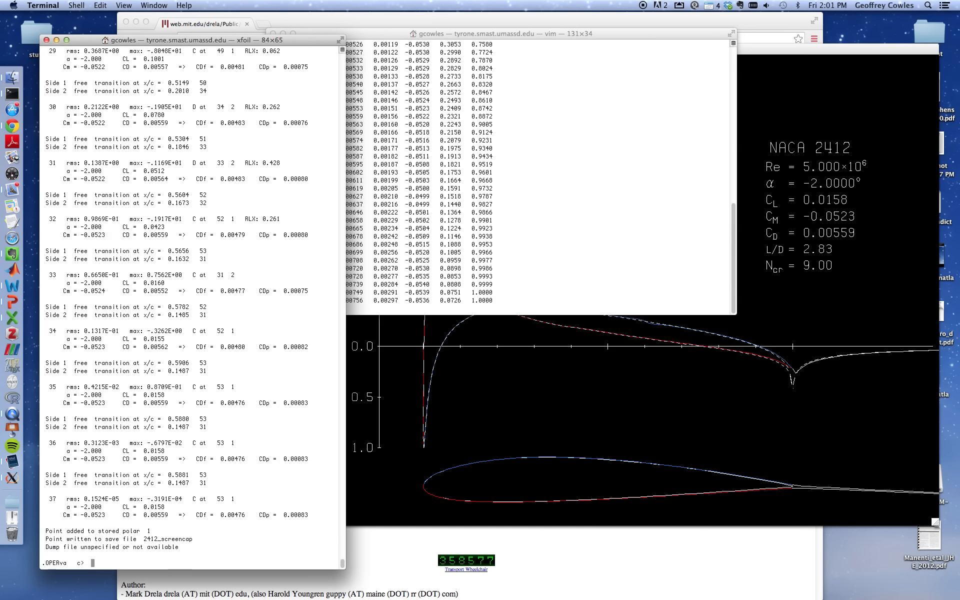
Bring the XFOIL plot window to the front and move it clear of the session's terminal window
{"action": "left_click", "coordinate": [408, 458]}
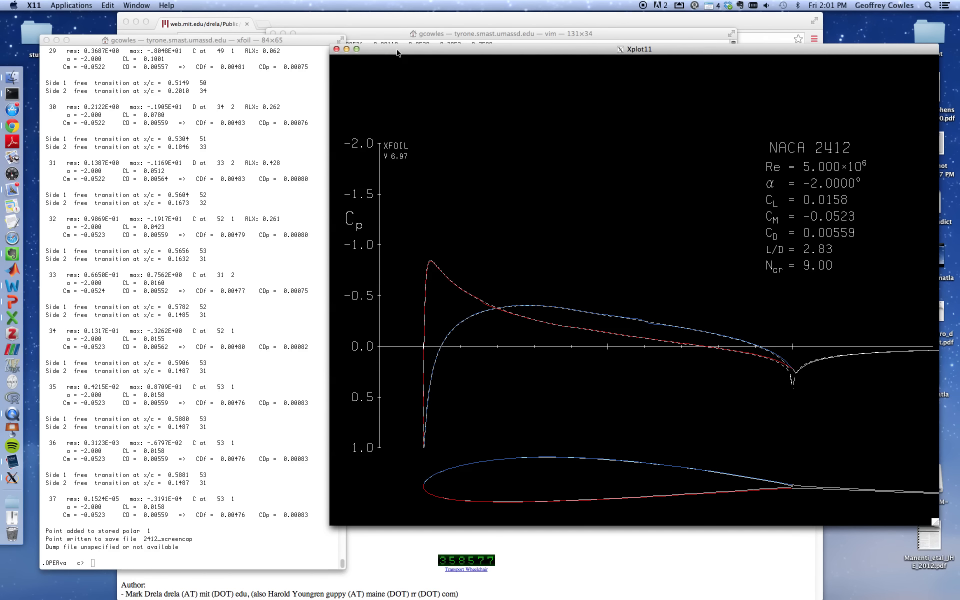
{"action": "left_click_drag", "start_coordinate": [386, 49], "coordinate": [402, 71]}
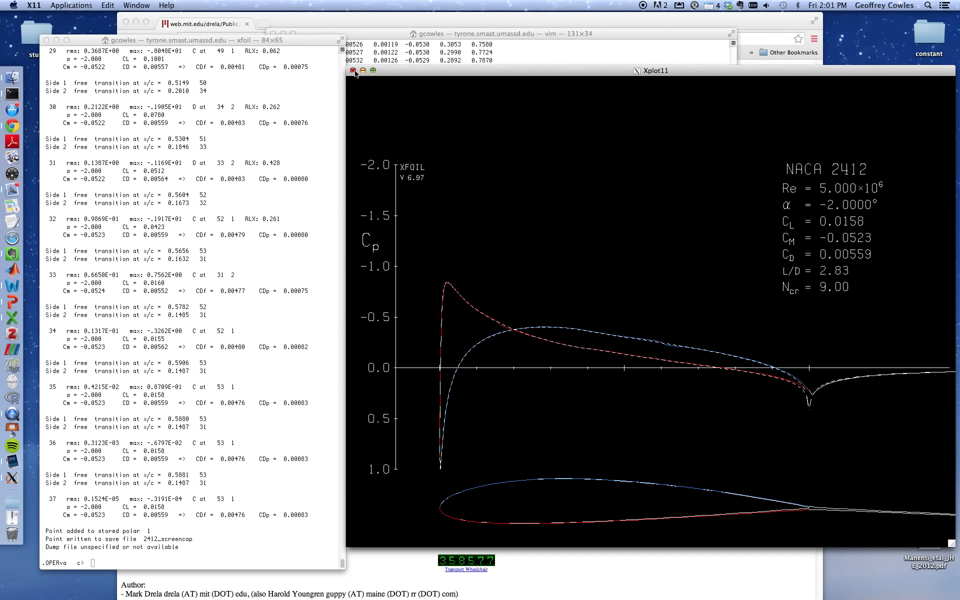
Abort the running XFOIL session and relaunch the program from /Applications/Xfoil.app/Contents/Resources/xfoil
{"action": "left_click", "coordinate": [244, 162]}
{"action": "key", "text": "ctrl+c"}
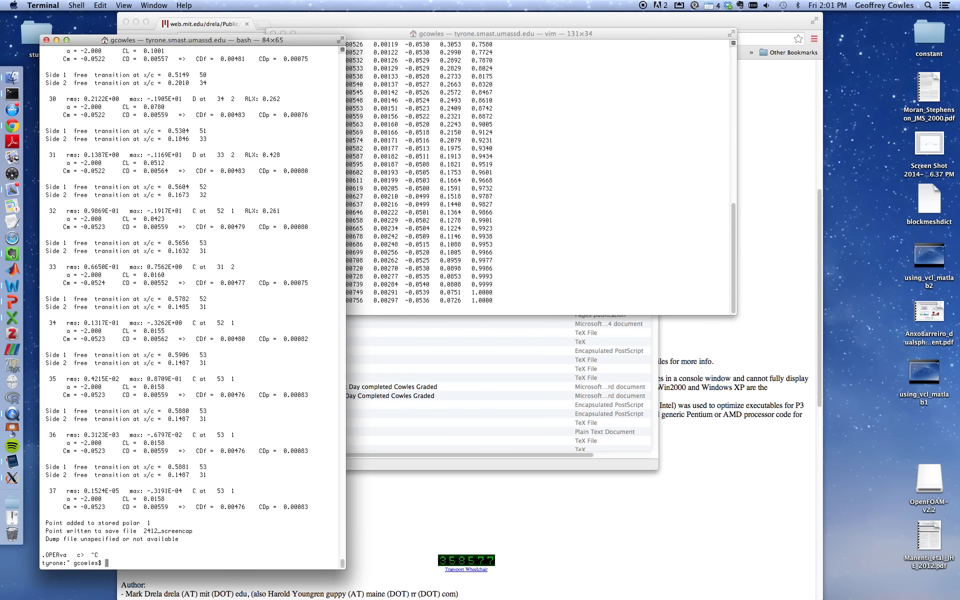
{"action": "key", "text": "Up"}
{"action": "key", "text": "Return"}
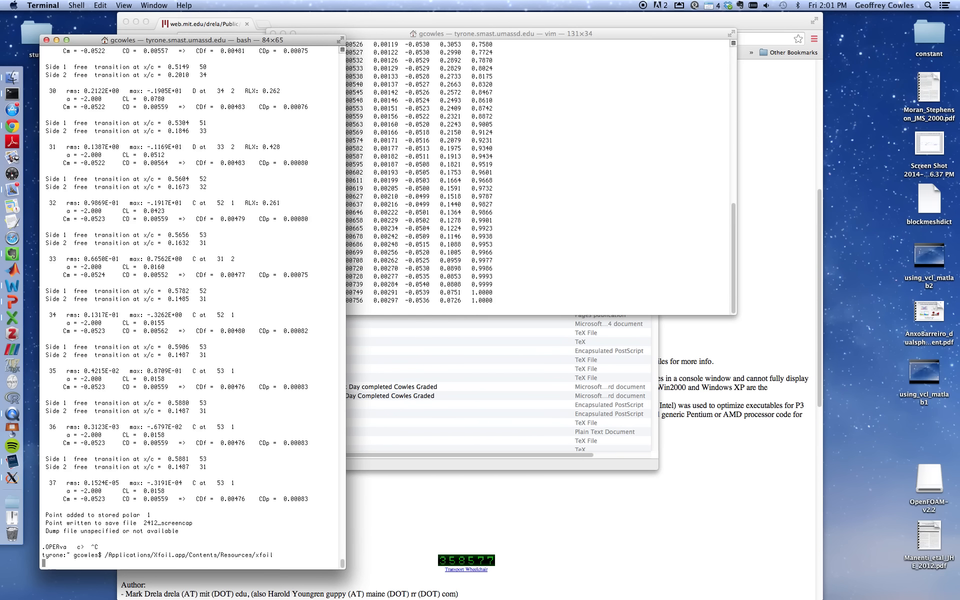
Close and reopen the polar file 2412_screencap in vim to view its updated contents from the first line, then return to the XFOIL session
{"action": "left_click", "coordinate": [498, 107]}
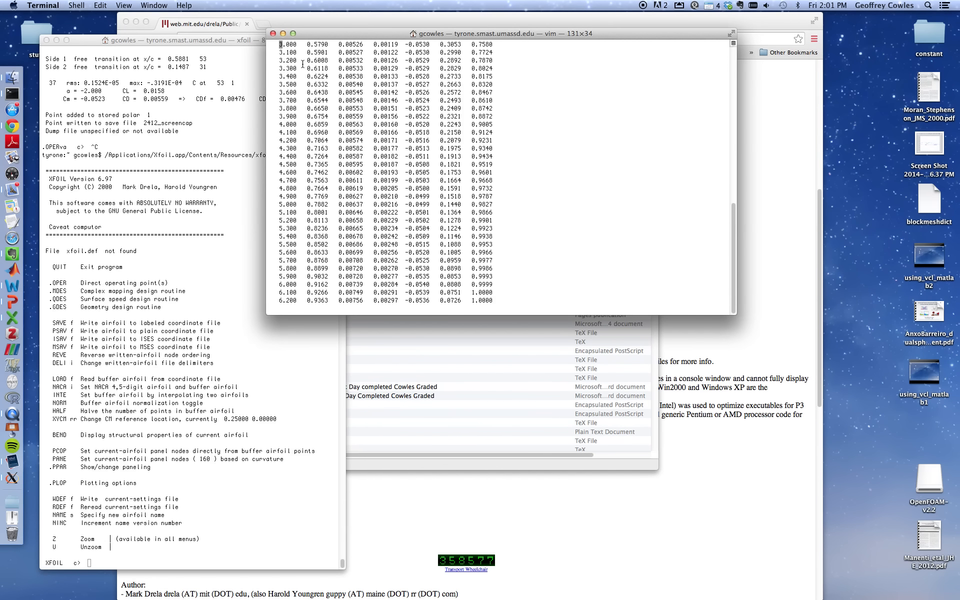
{"action": "left_click_drag", "start_coordinate": [283, 46], "coordinate": [482, 159]}
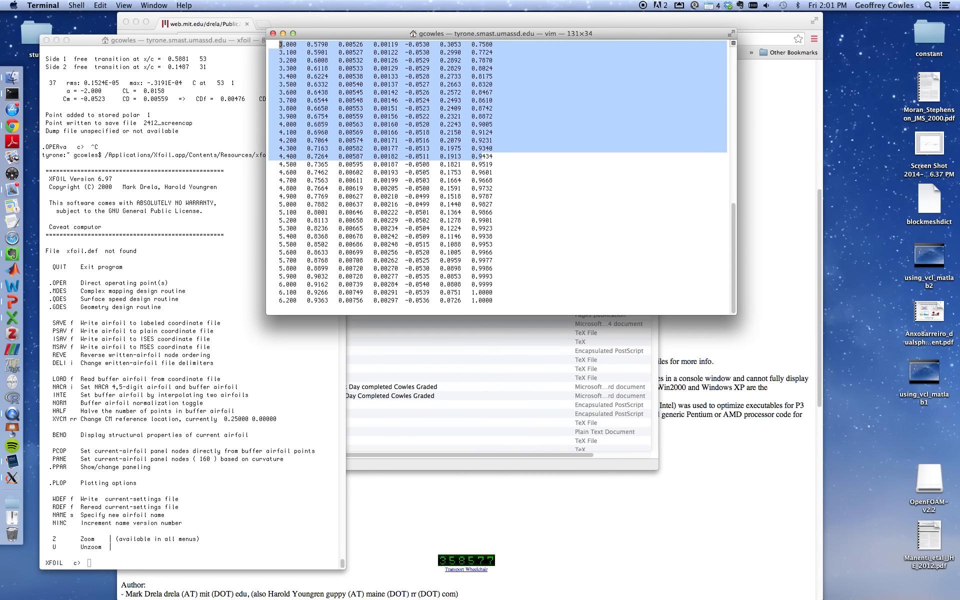
{"action": "type", "text": ":"}
{"action": "key", "text": "Escape"}
{"action": "type", "text": ":q"}
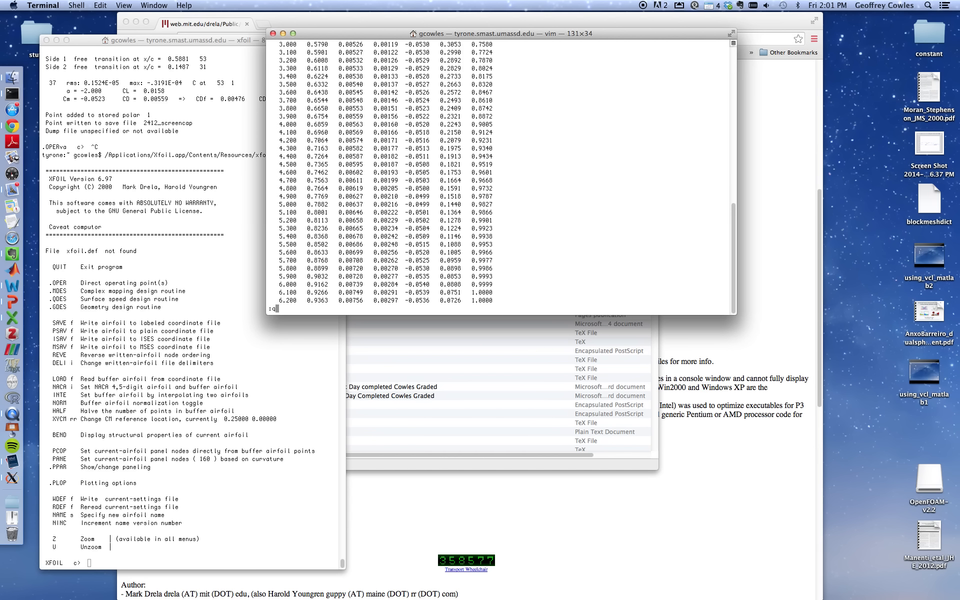
{"action": "key", "text": "Return"}
{"action": "key", "text": "Up"}
{"action": "key", "text": "Return"}
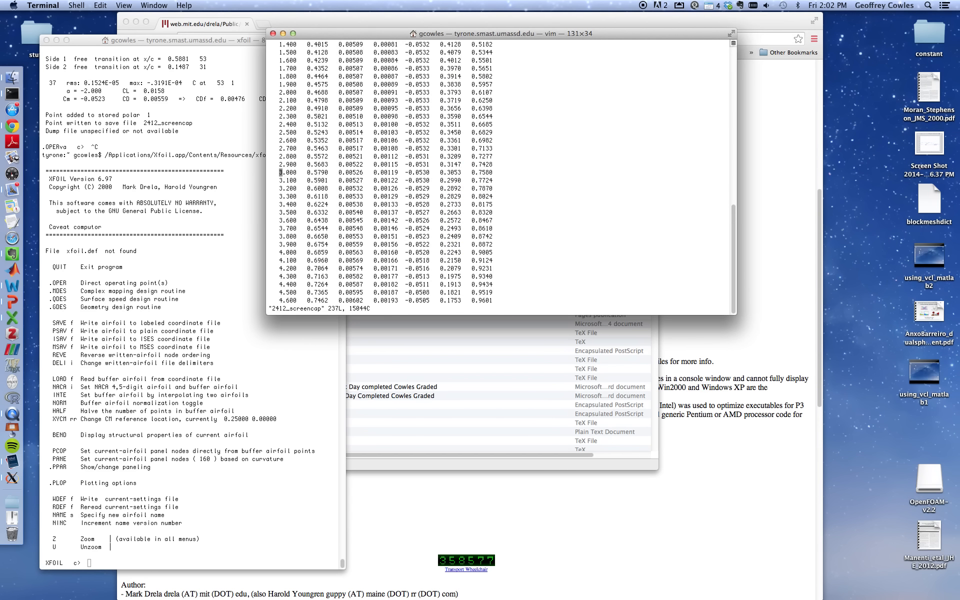
{"action": "key", "text": "g"}
{"action": "key", "text": "g"}
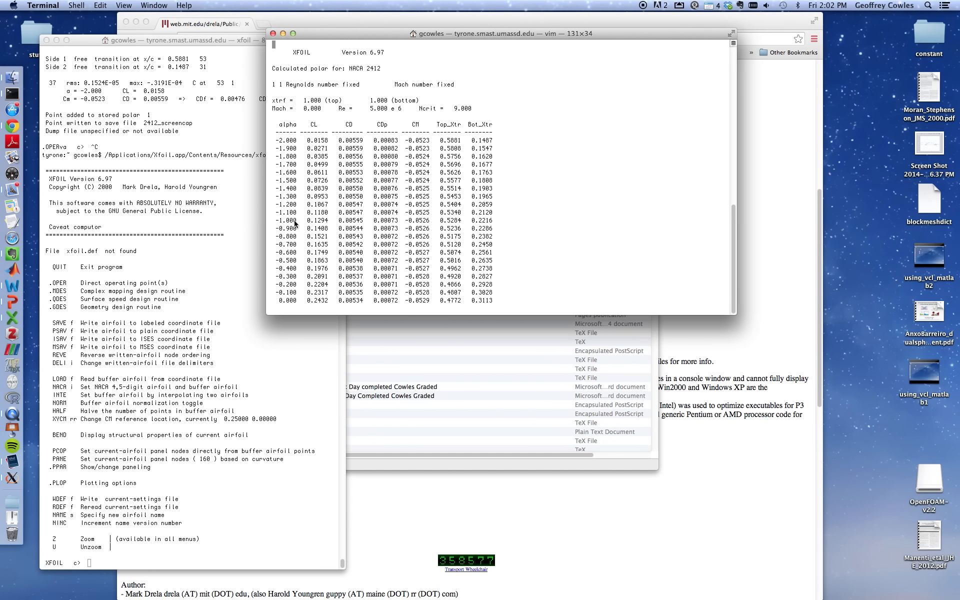
{"action": "left_click", "coordinate": [184, 219]}
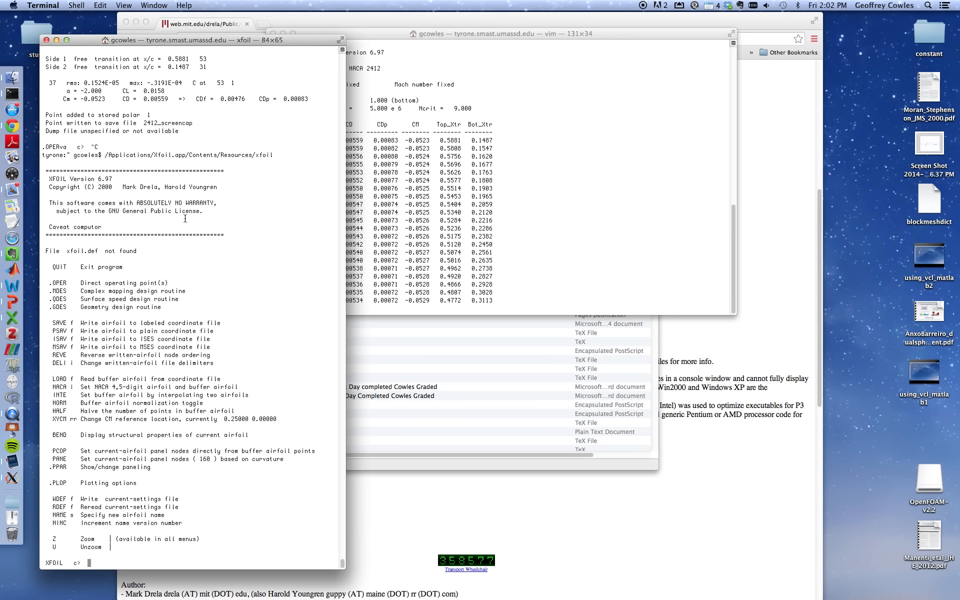